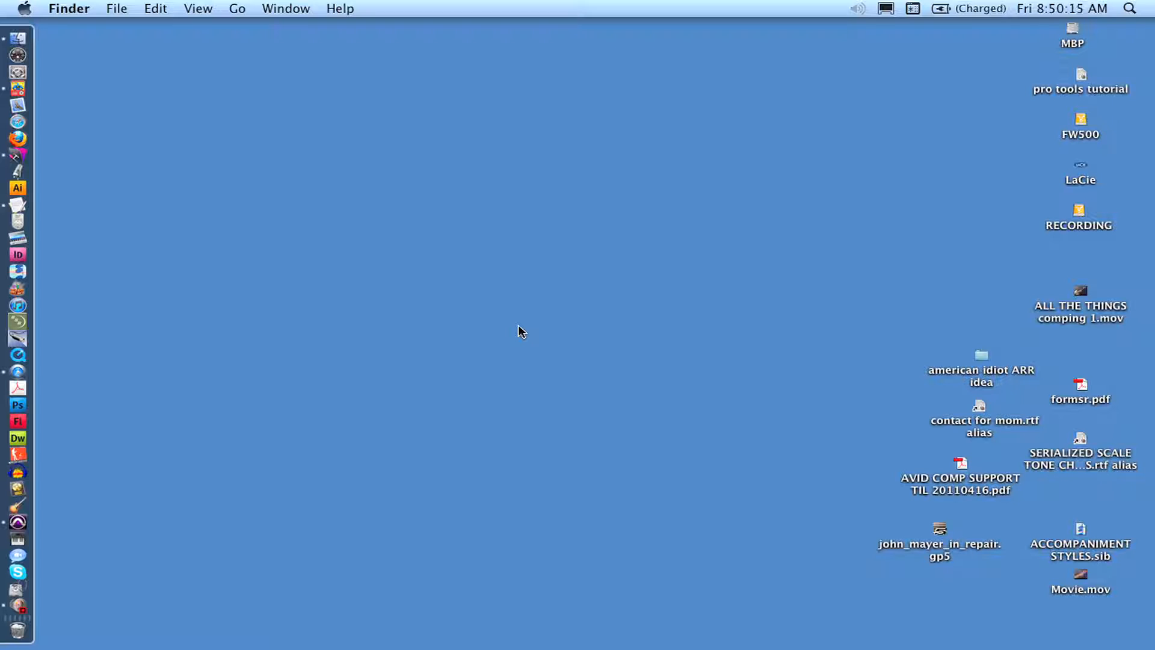
# Step: Switch to Pro Tools and start a new session using the blank session option
pyautogui.click(19, 525)
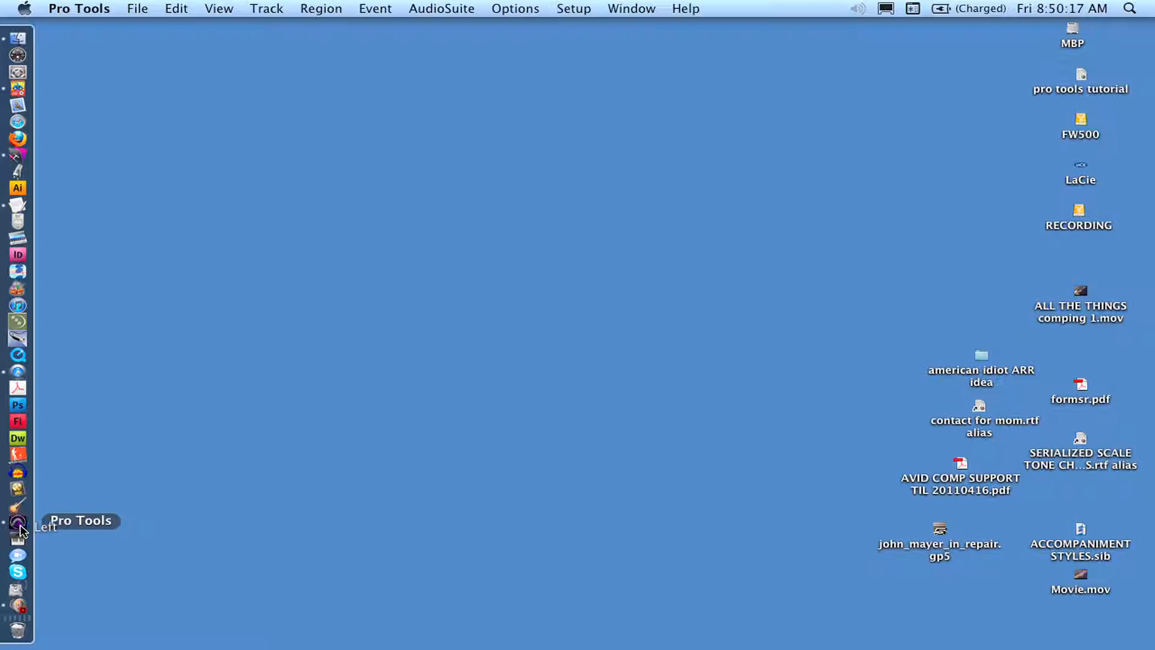
pyautogui.click(138, 8)
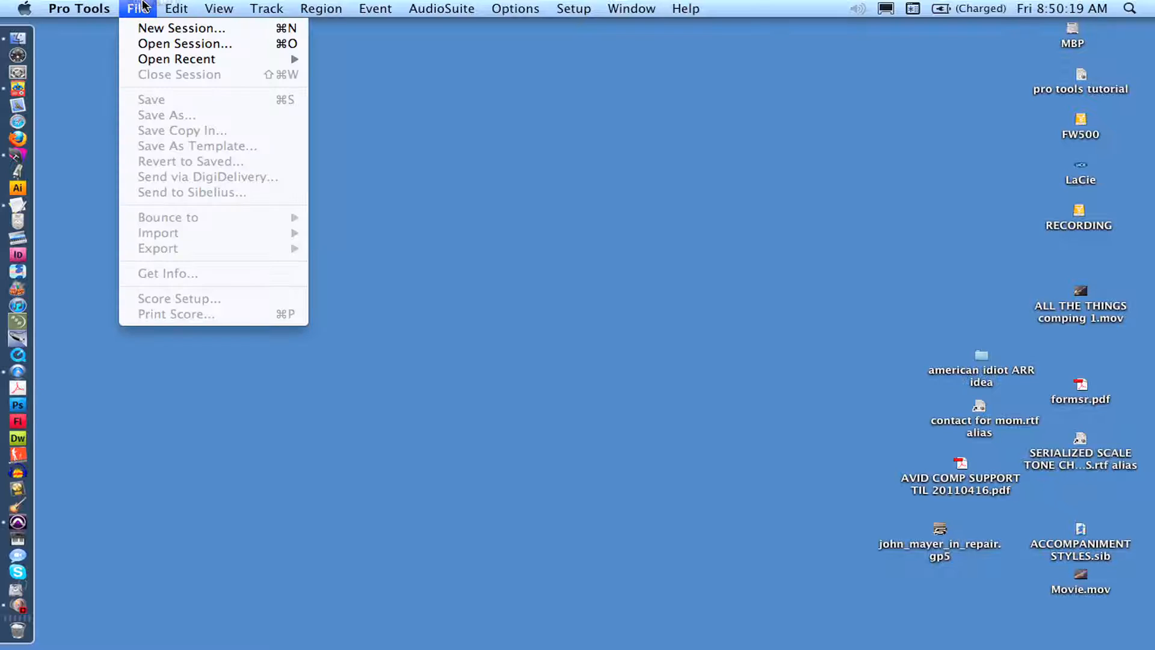
pyautogui.click(146, 30)
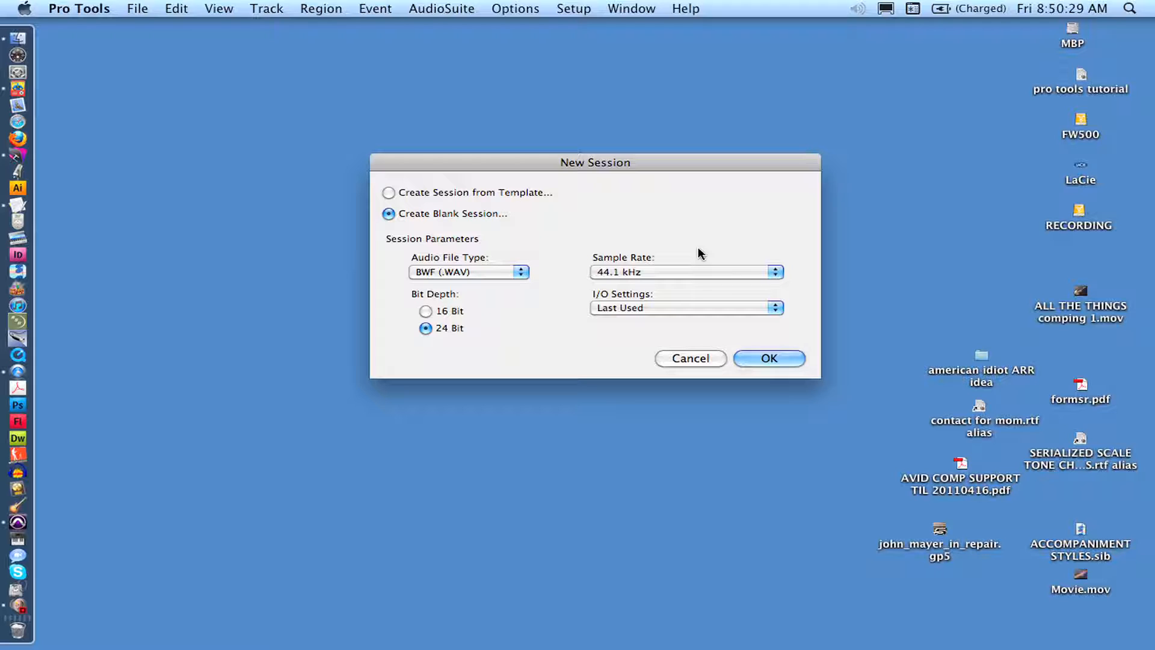
pyautogui.click(389, 193)
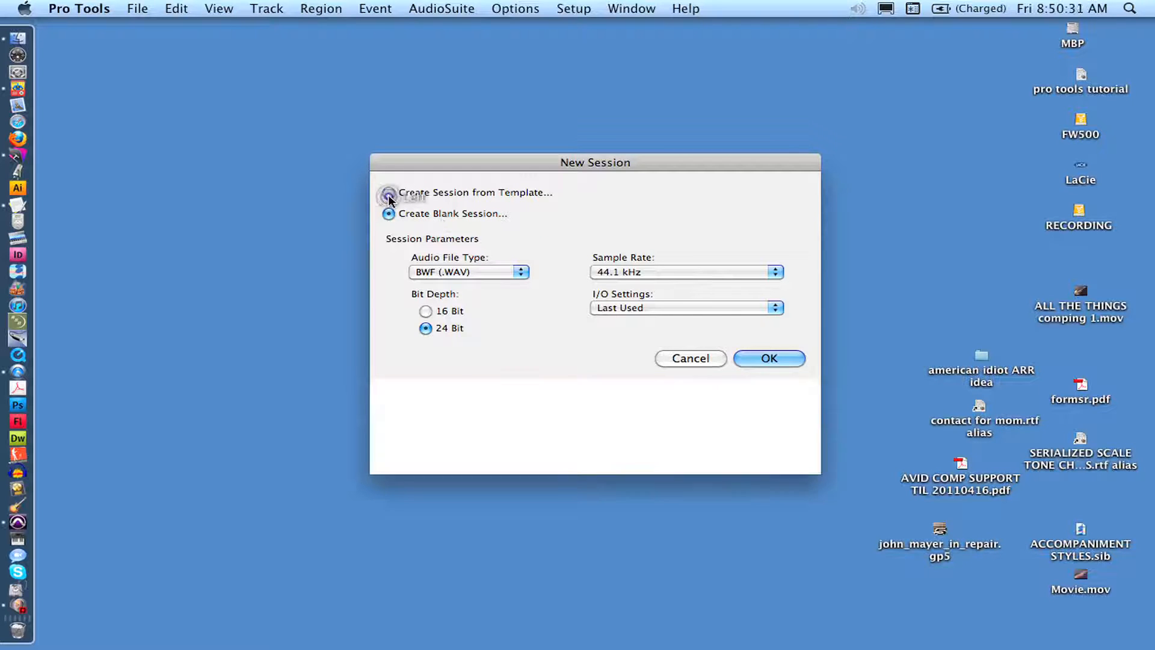
pyautogui.click(389, 214)
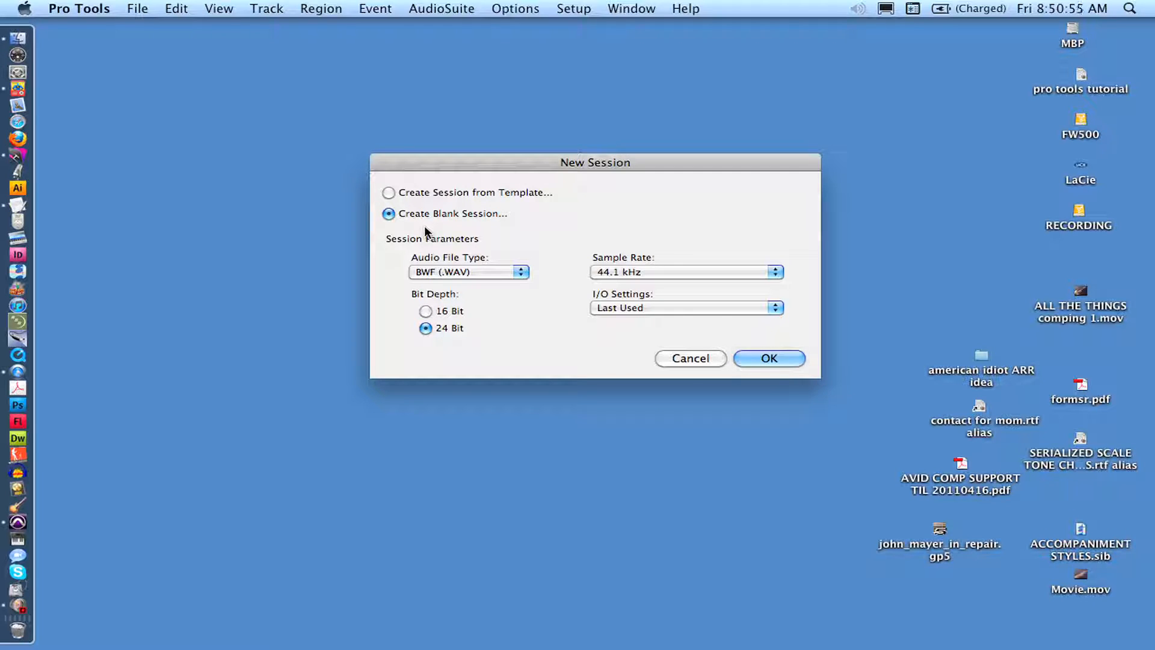
# Step: Configure the new session as BWF (.WAV), 24 Bit, 44.1 kHz, with Stereo Mix I/O settings
pyautogui.click(455, 272)
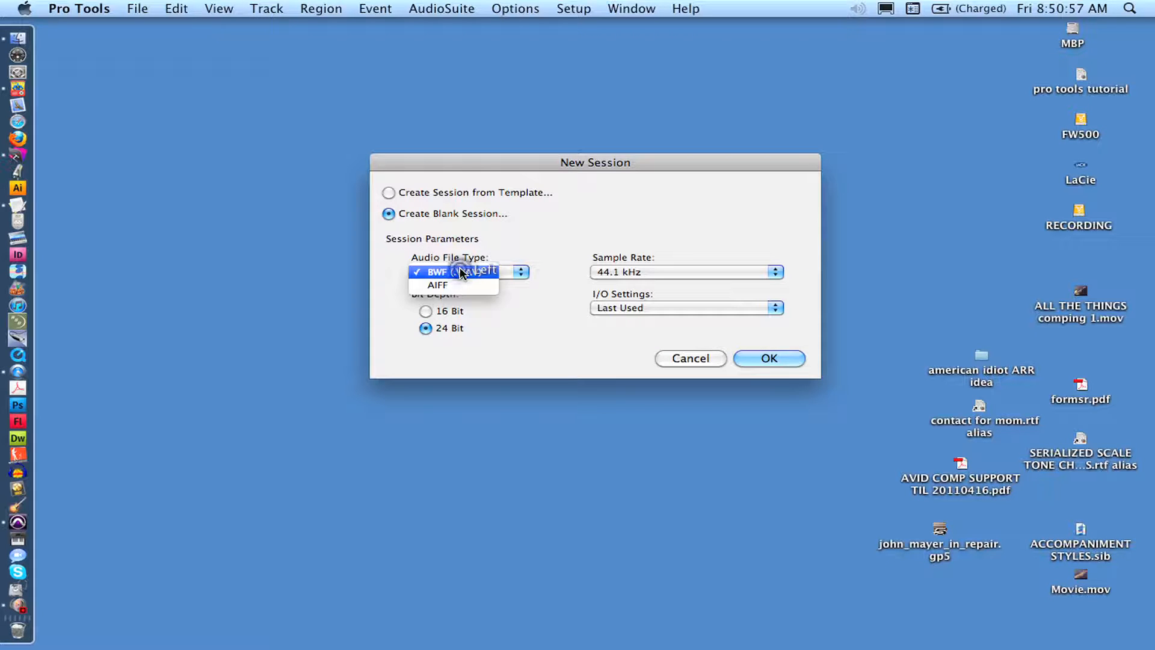
pyautogui.click(460, 273)
pyautogui.click(426, 327)
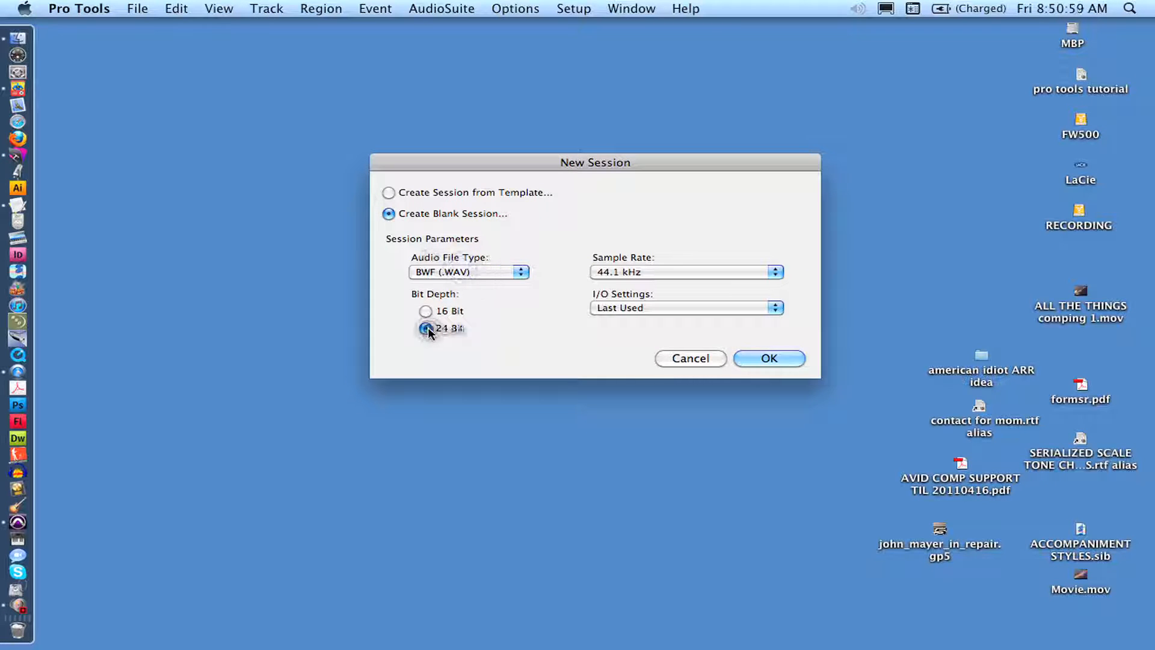
pyautogui.click(624, 271)
pyautogui.click(622, 269)
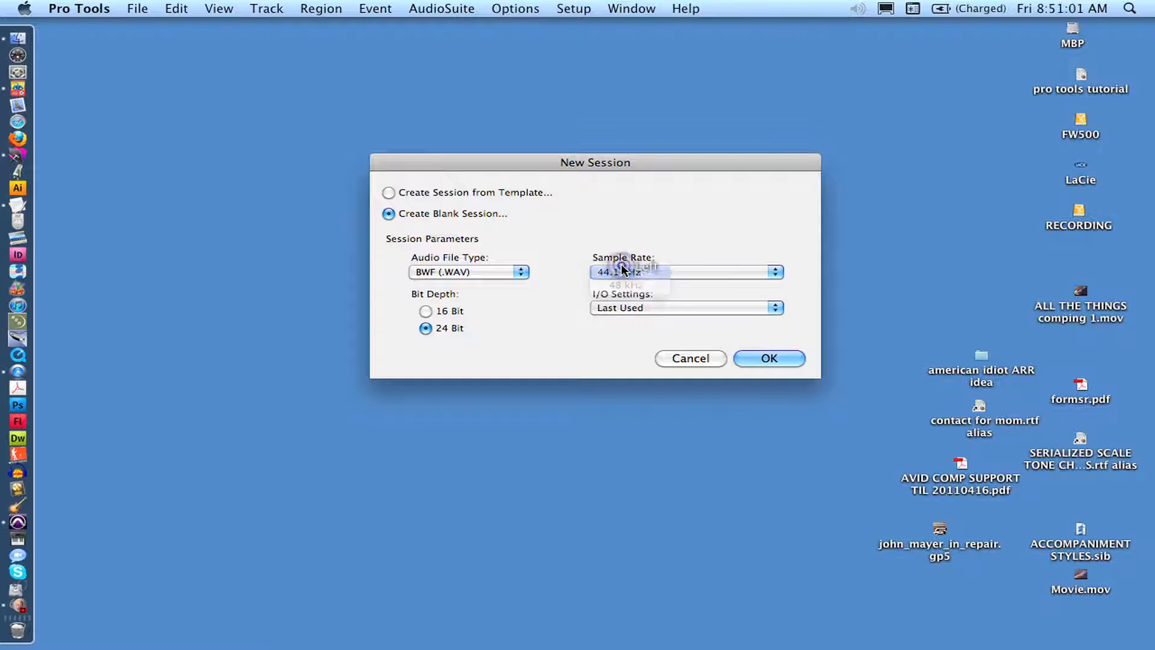
pyautogui.click(642, 307)
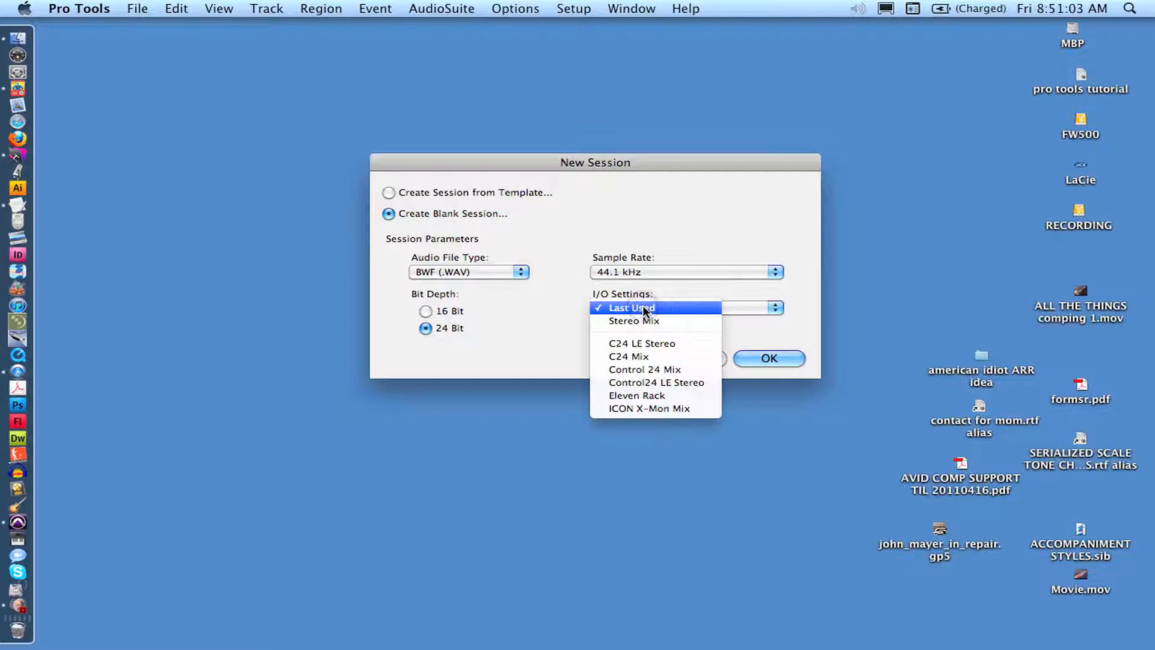
pyautogui.click(649, 321)
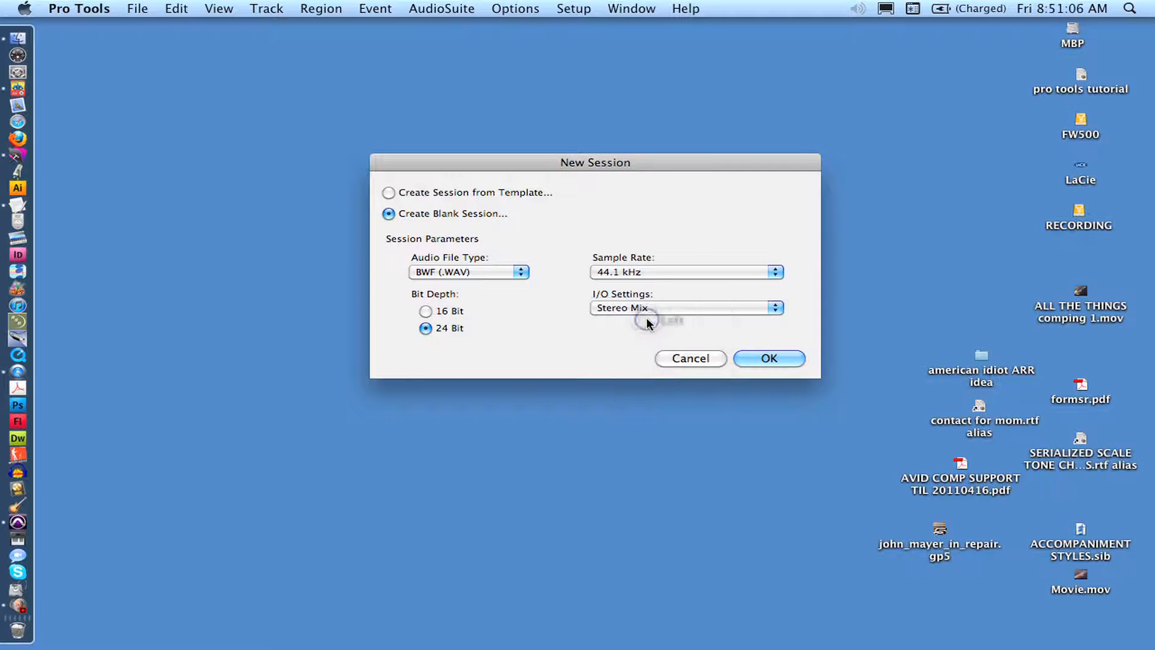
# Step: Save the session as TEST 3 in the PRO TOOLS SESSIONS folder and bring up its Edit window
pyautogui.click(785, 359)
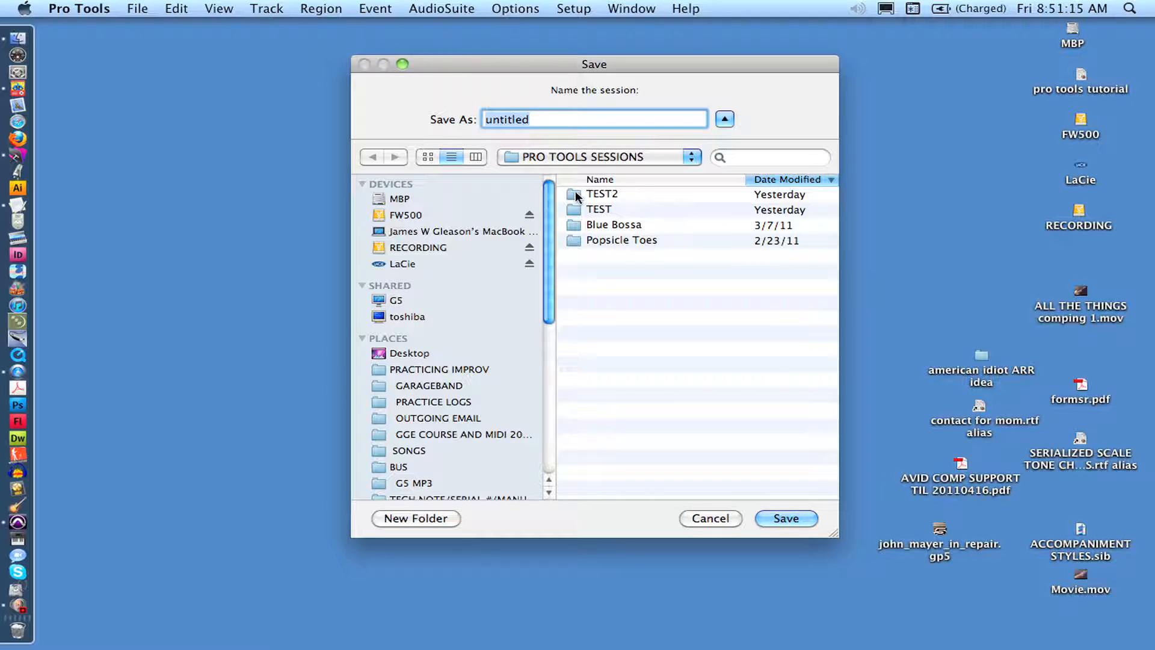
pyautogui.write('TEST 3')
pyautogui.press('Return')
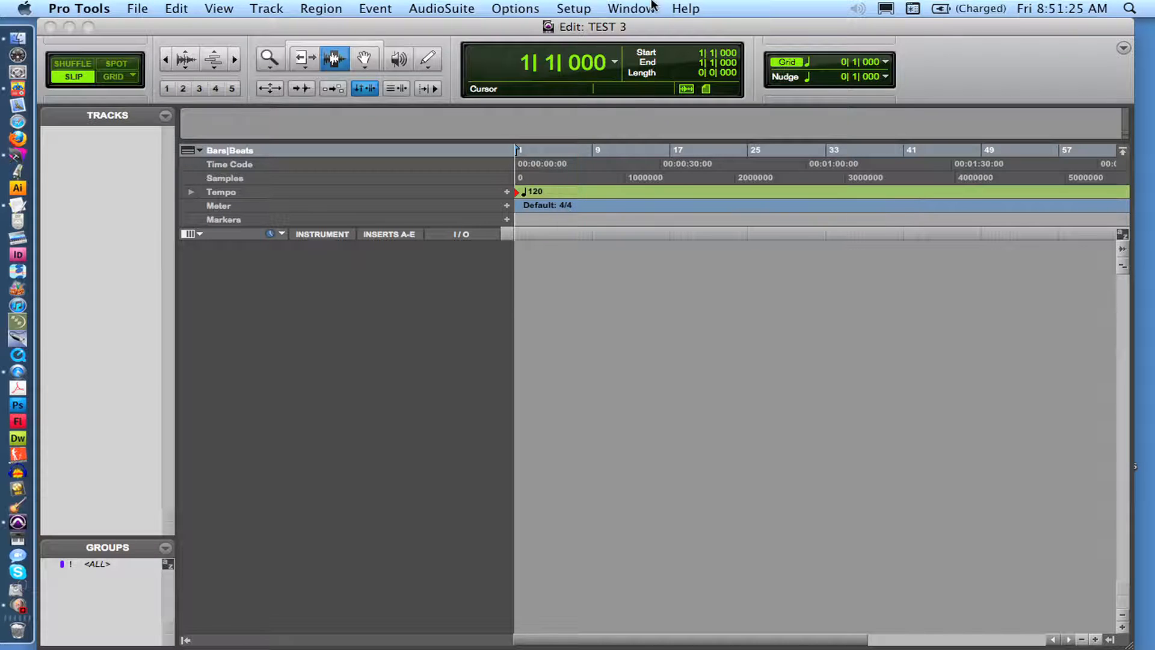
pyautogui.click(644, 8)
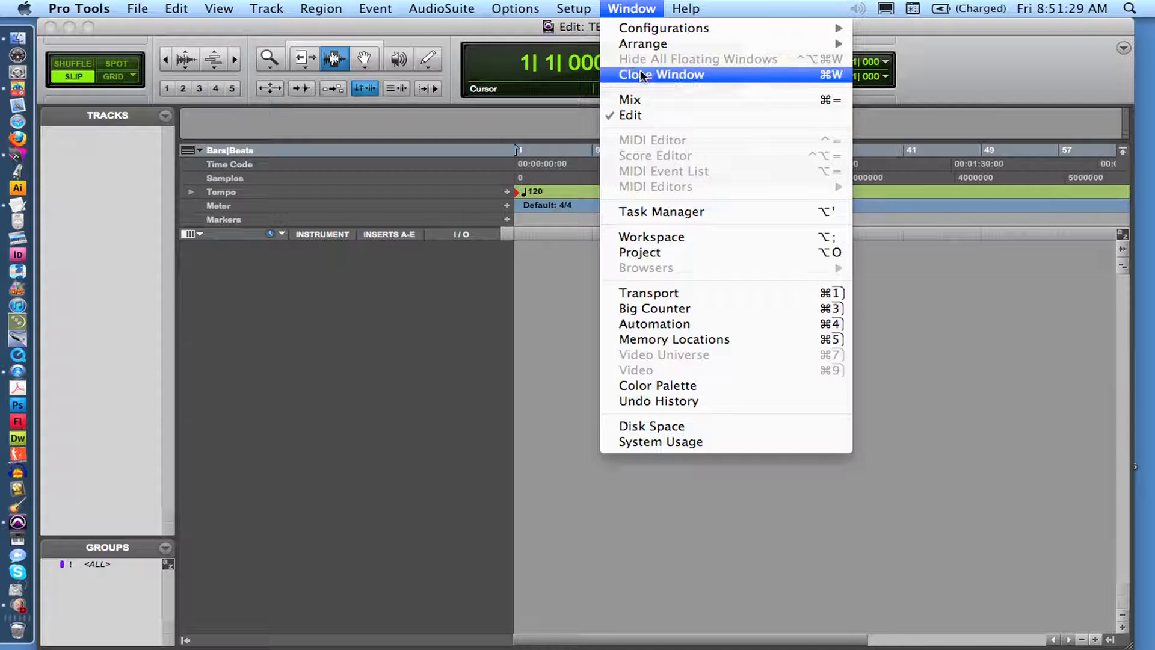
pyautogui.click(643, 115)
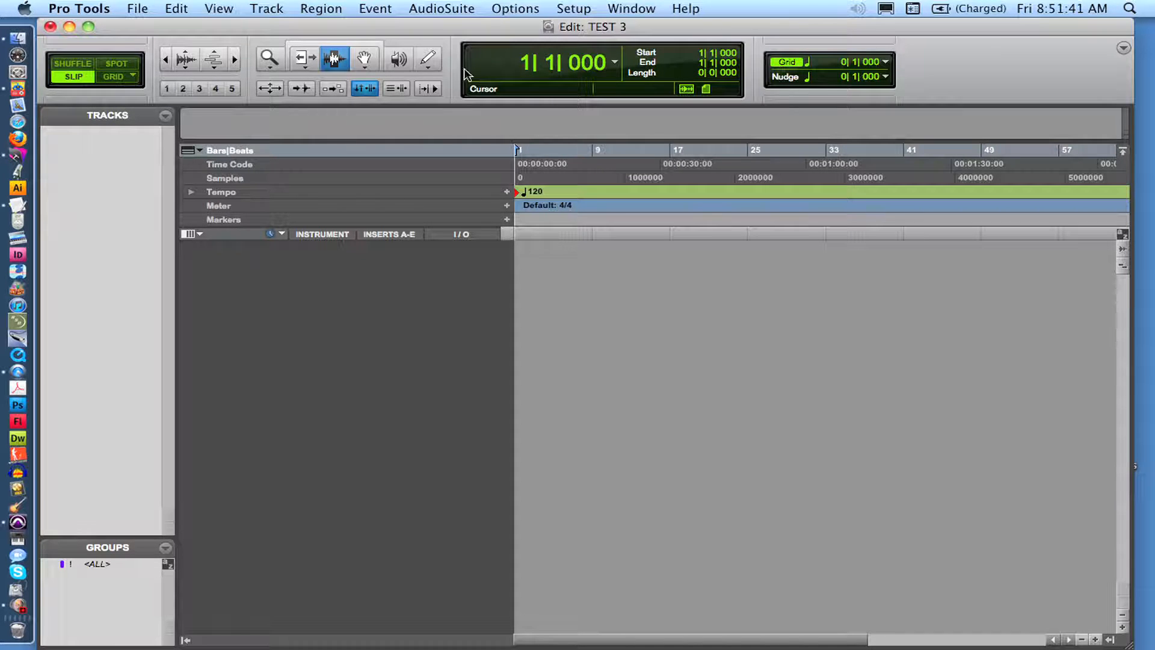
# Step: Review the session's input and output paths in the I/O Setup and accept the settings
pyautogui.click(570, 8)
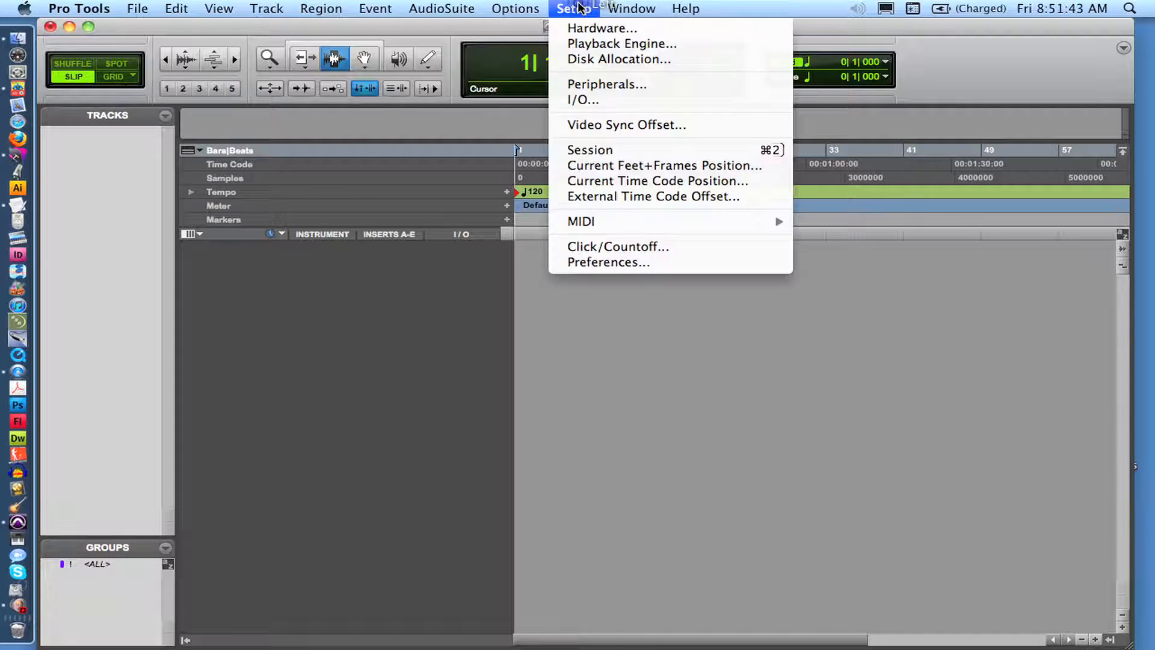
pyautogui.click(583, 99)
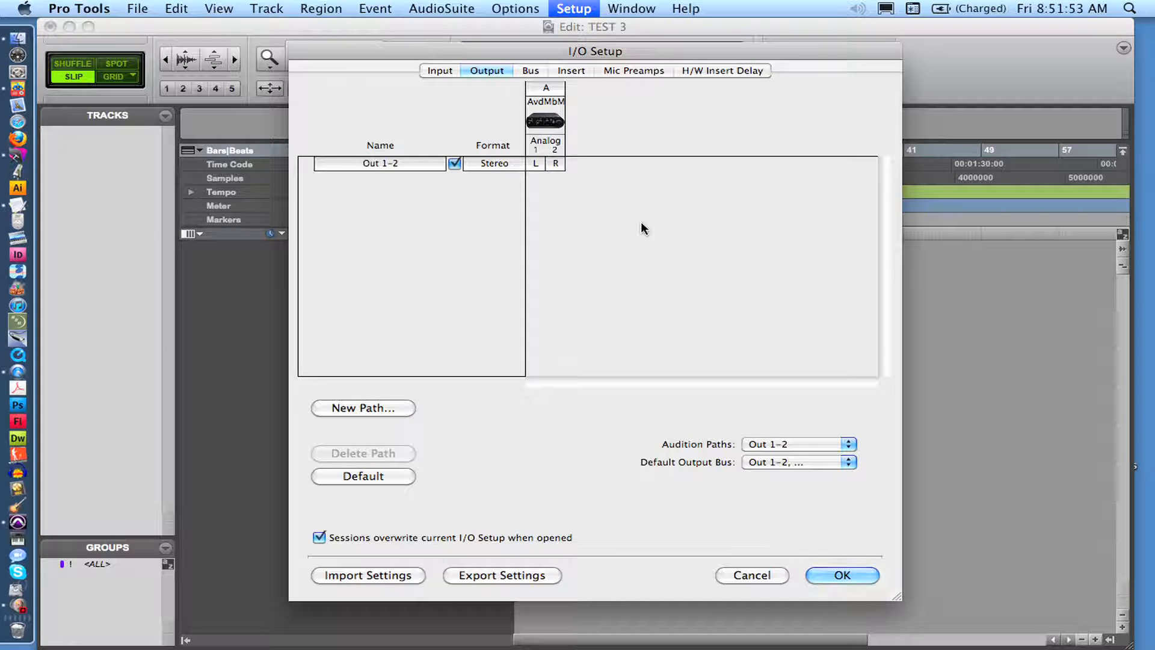
pyautogui.click(444, 71)
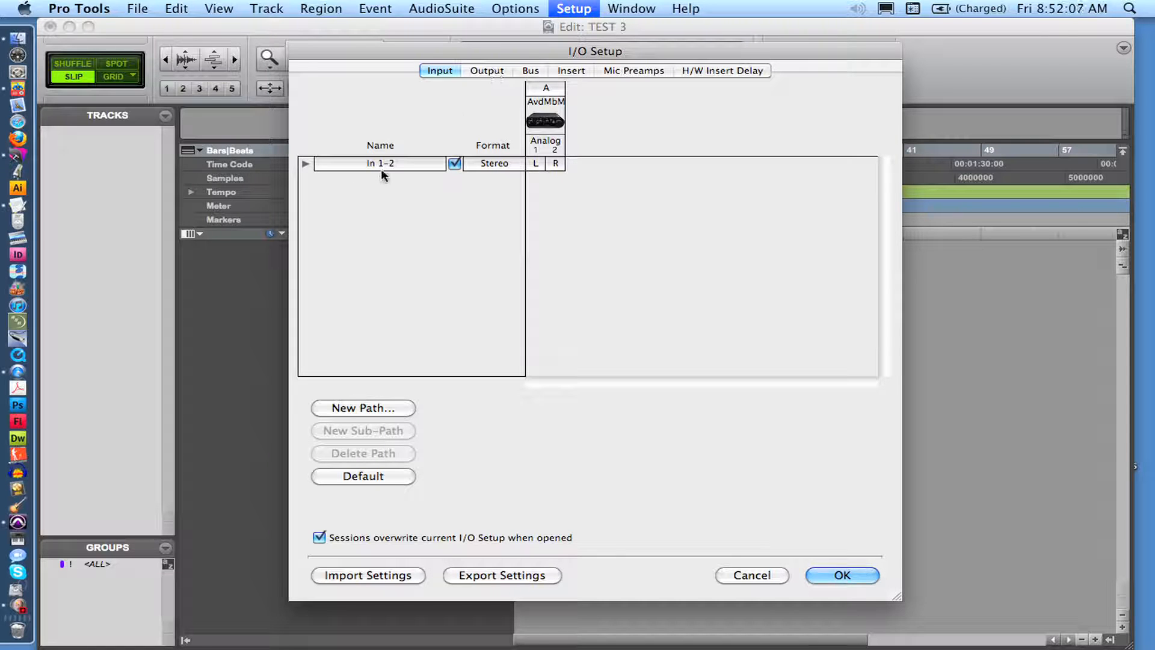
pyautogui.click(306, 163)
pyautogui.click(306, 163)
pyautogui.click(492, 73)
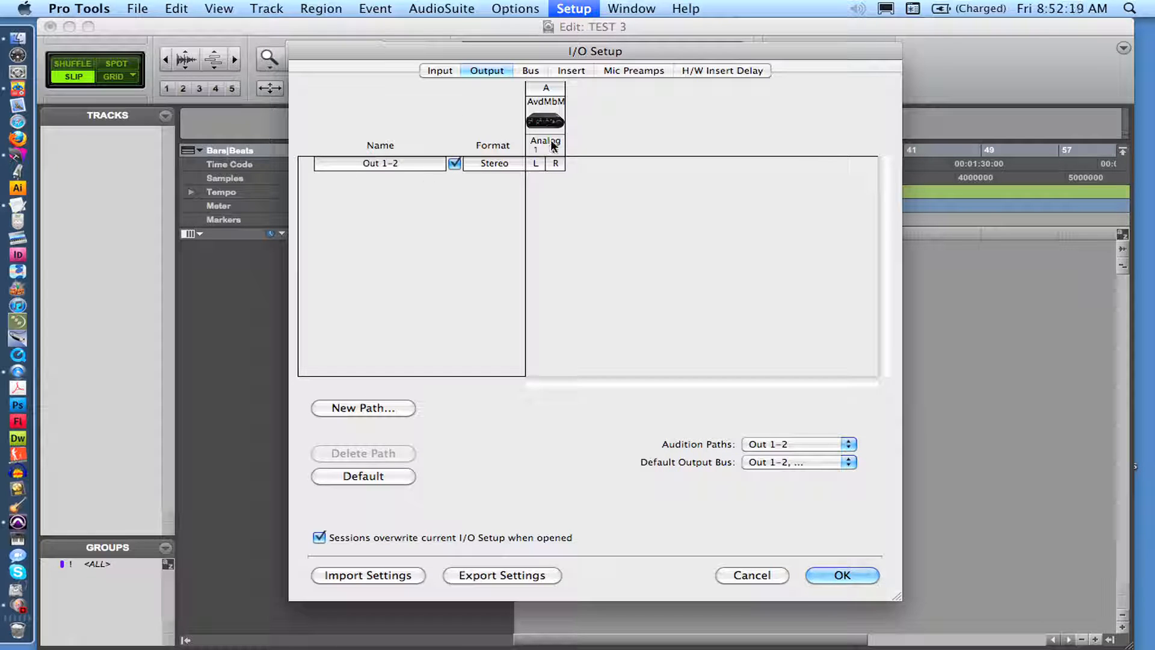
pyautogui.click(867, 579)
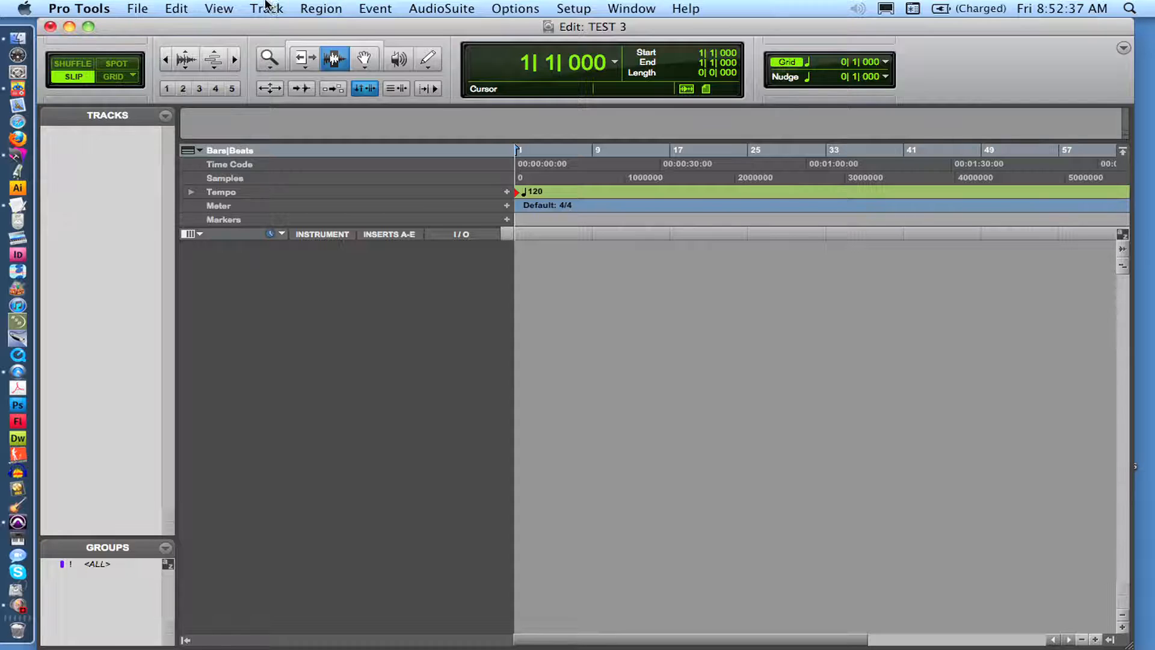
# Step: Create one new mono audio track with its timebase in Samples
pyautogui.click(265, 8)
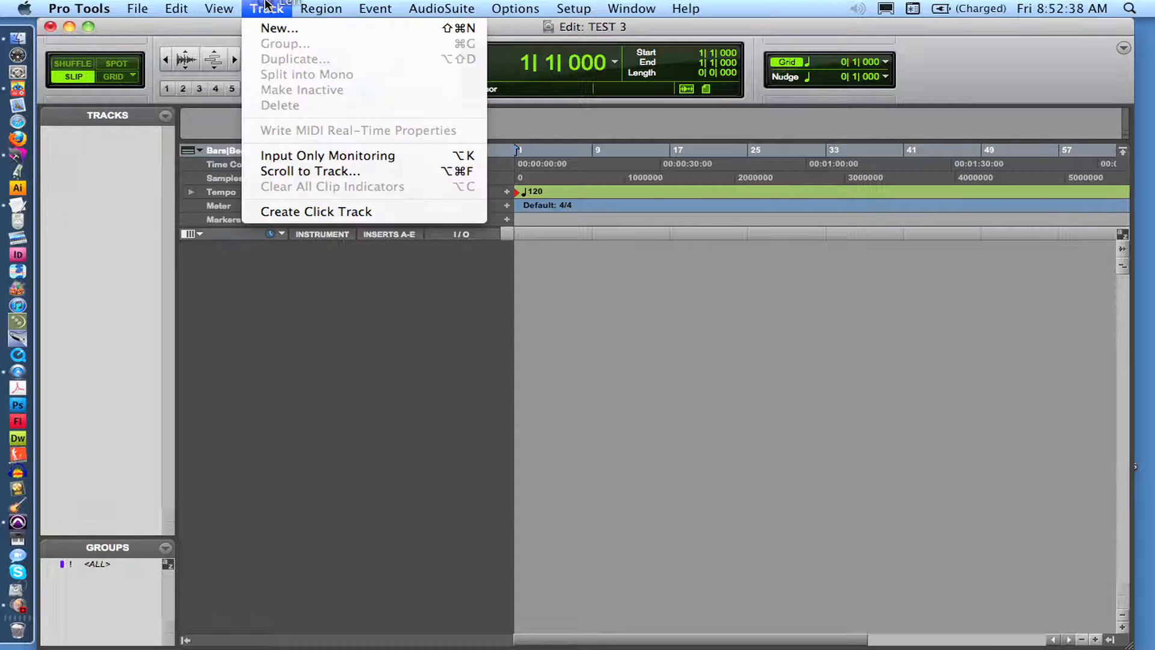
pyautogui.click(266, 31)
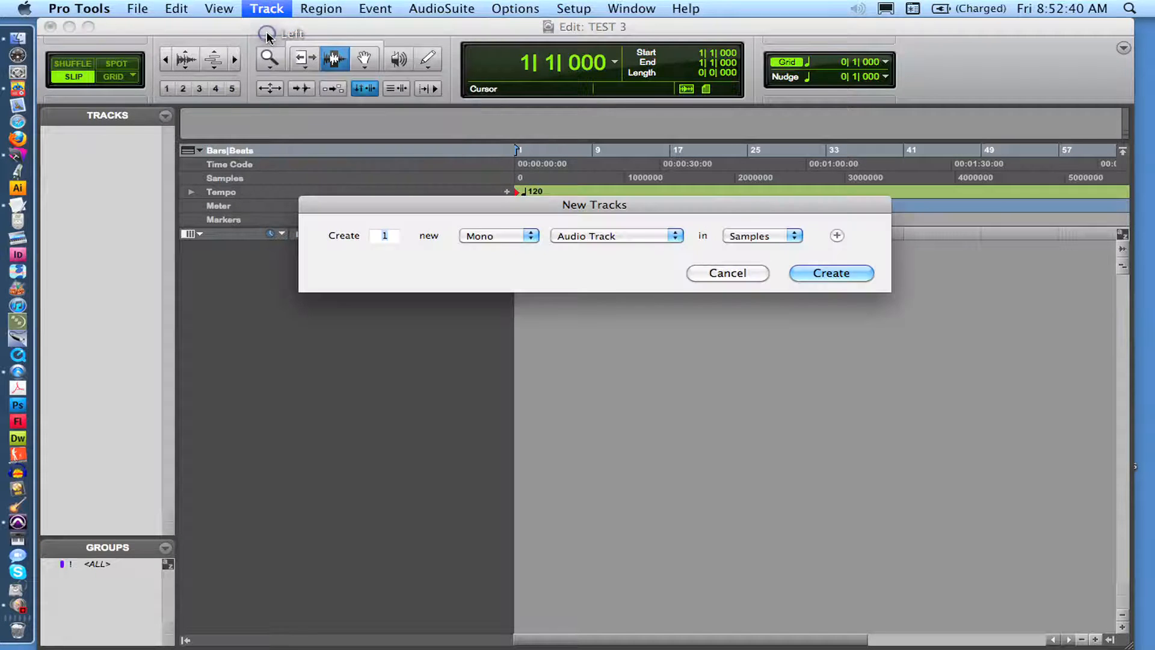
pyautogui.click(504, 236)
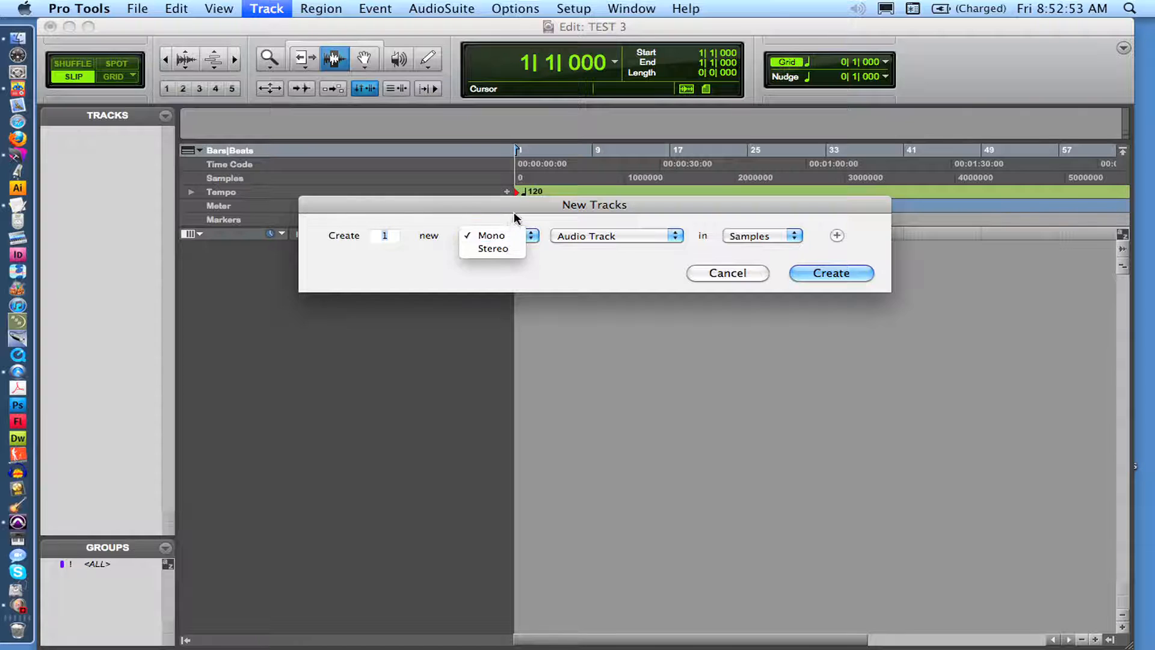
pyautogui.click(504, 236)
pyautogui.click(594, 235)
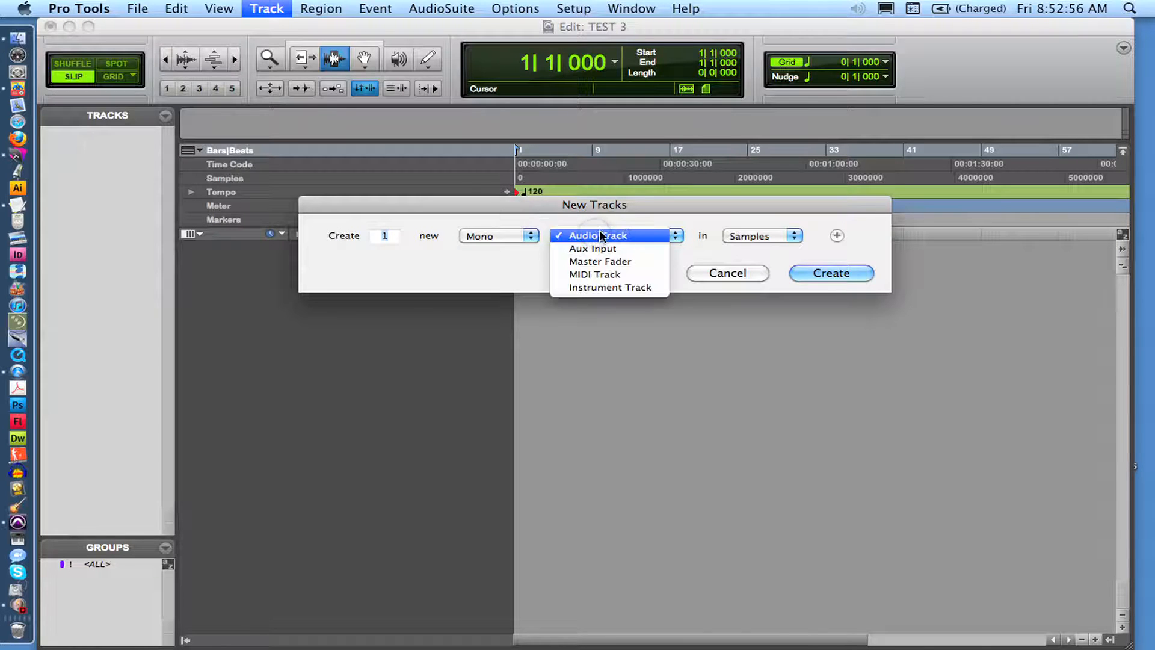
pyautogui.click(595, 235)
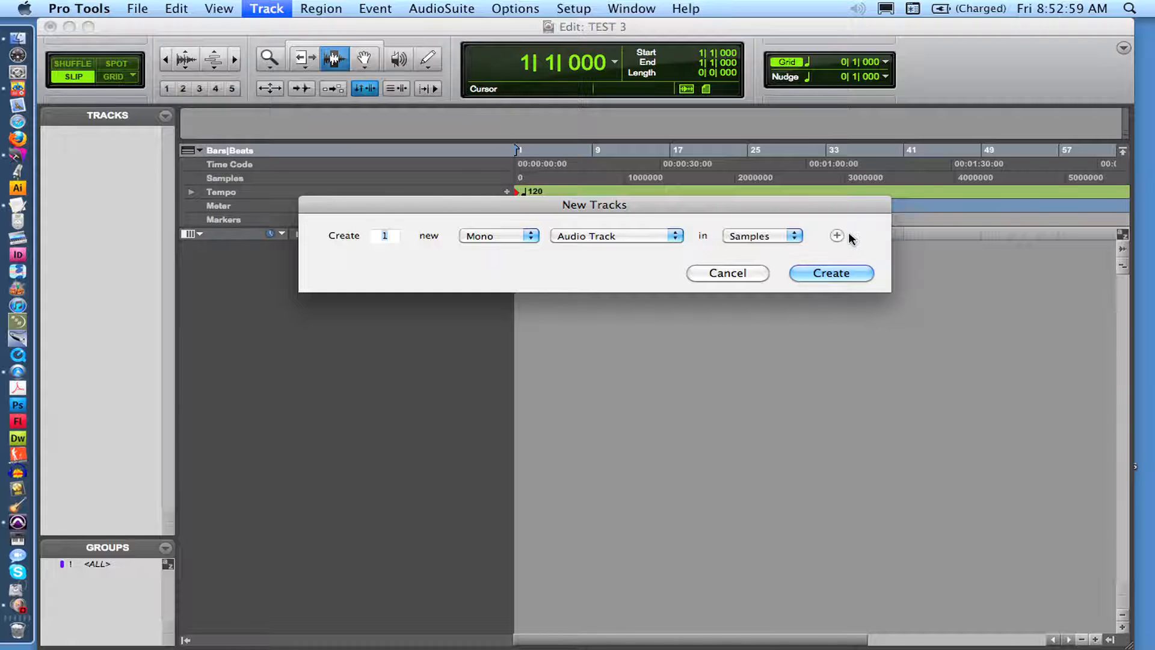
pyautogui.click(854, 274)
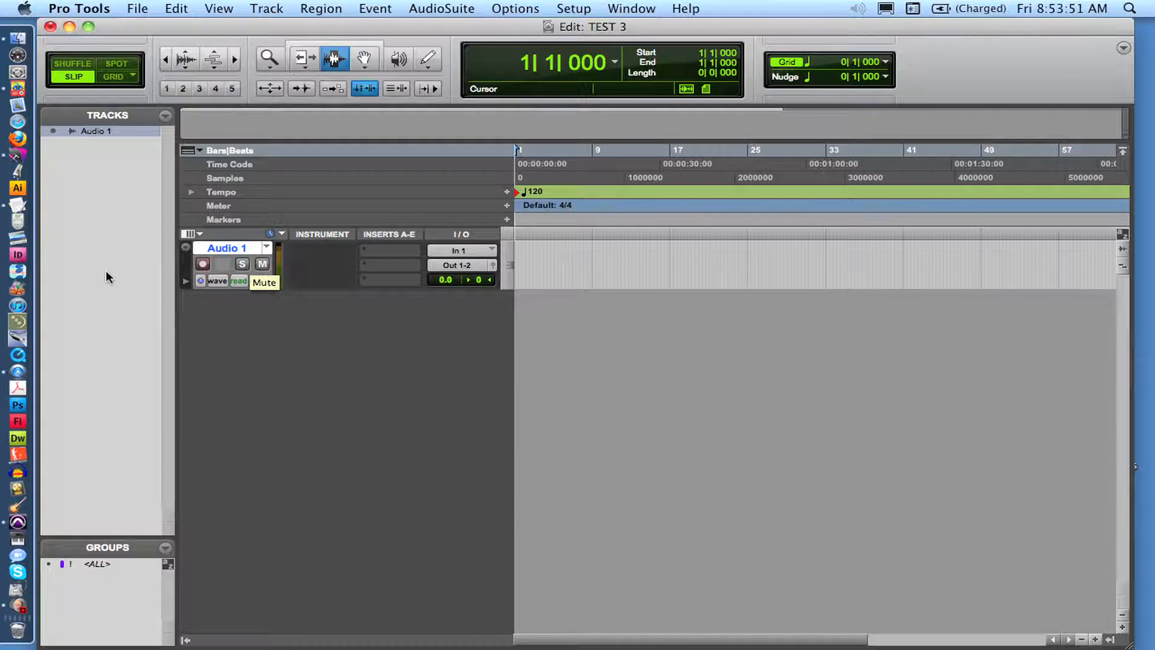
# Step: Arm the Audio 1 track for recording and show the Transport controls in the Edit window
pyautogui.click(203, 264)
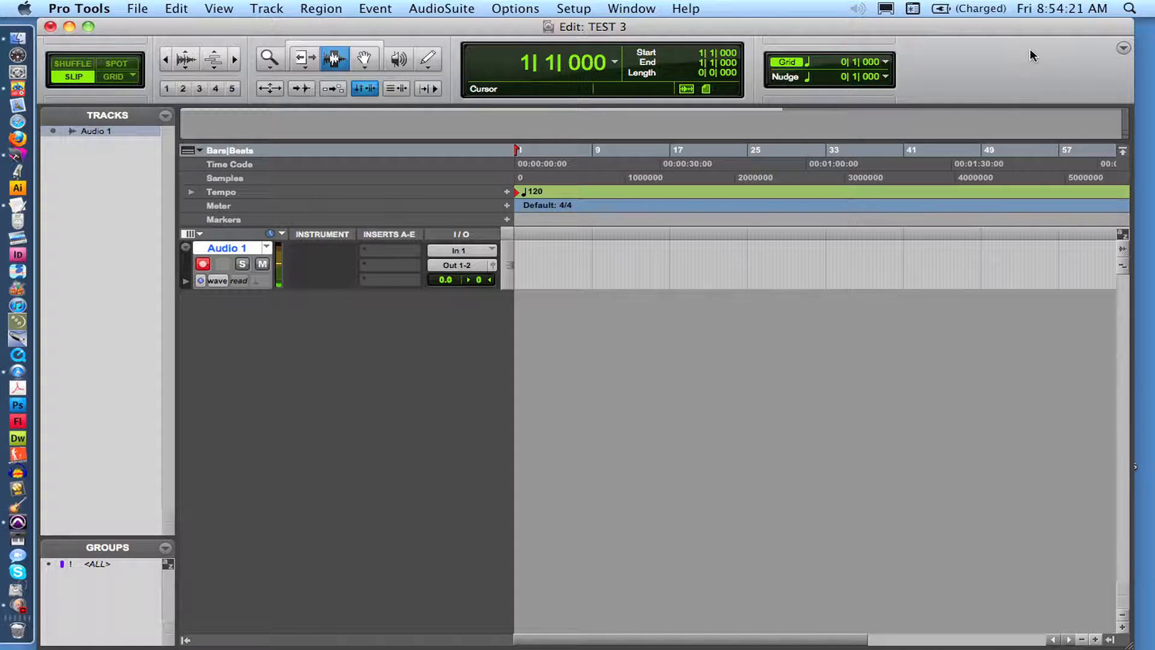
pyautogui.click(1123, 48)
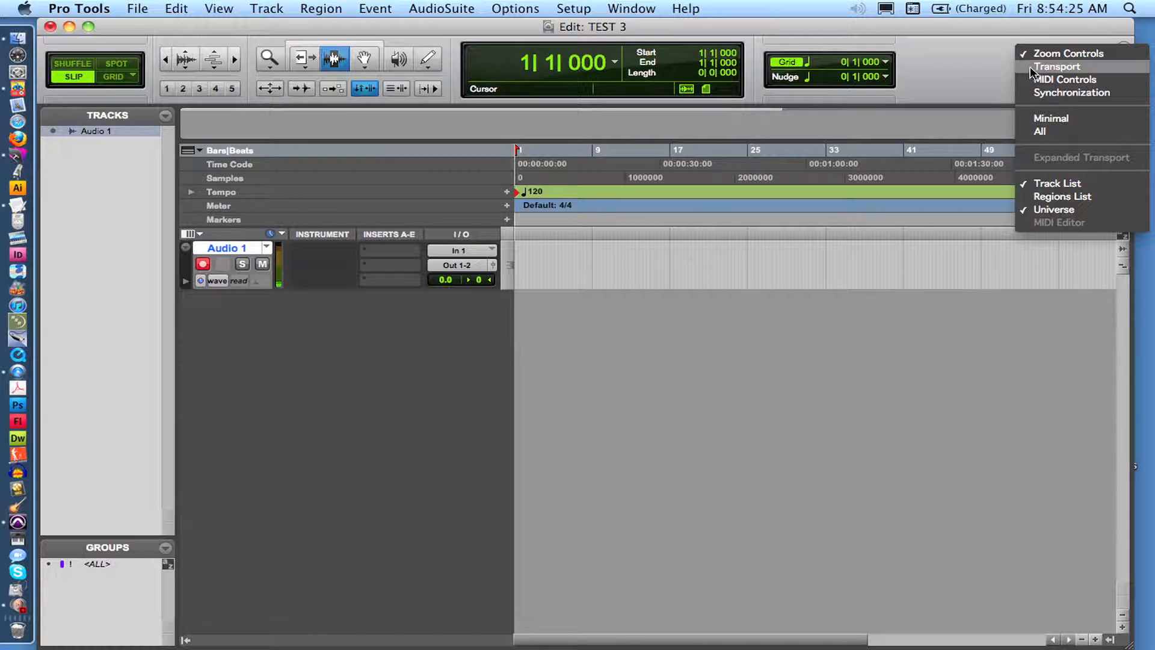
pyautogui.click(1112, 66)
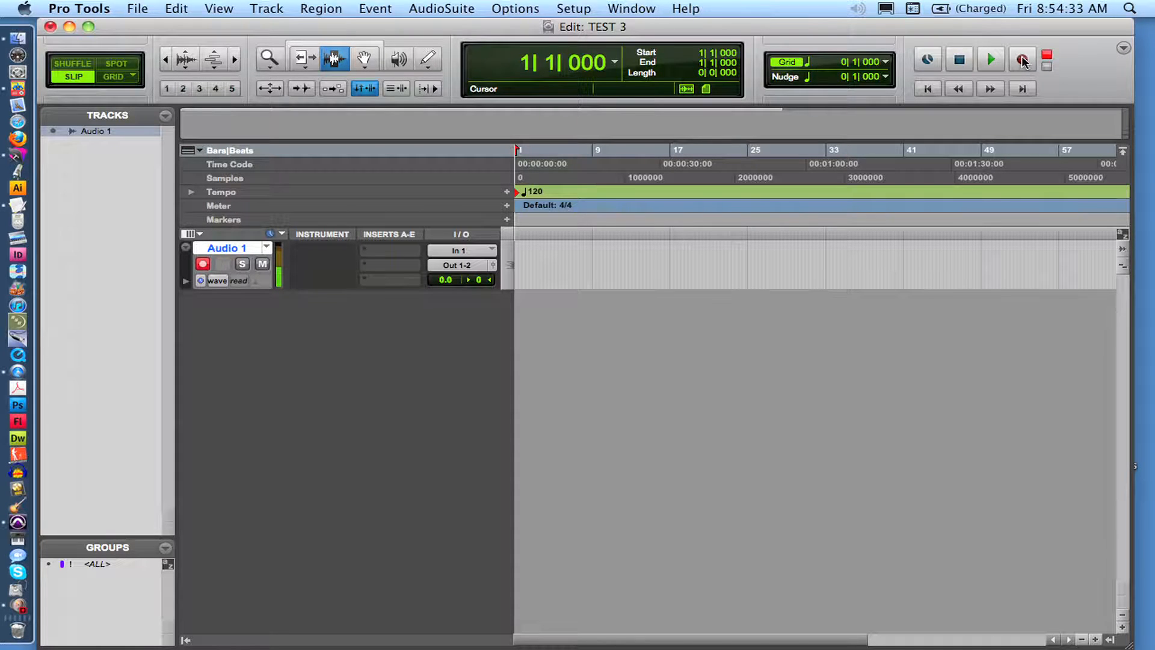
# Step: Record a take of about seven bars on the Audio 1 track from the session start
pyautogui.click(1024, 59)
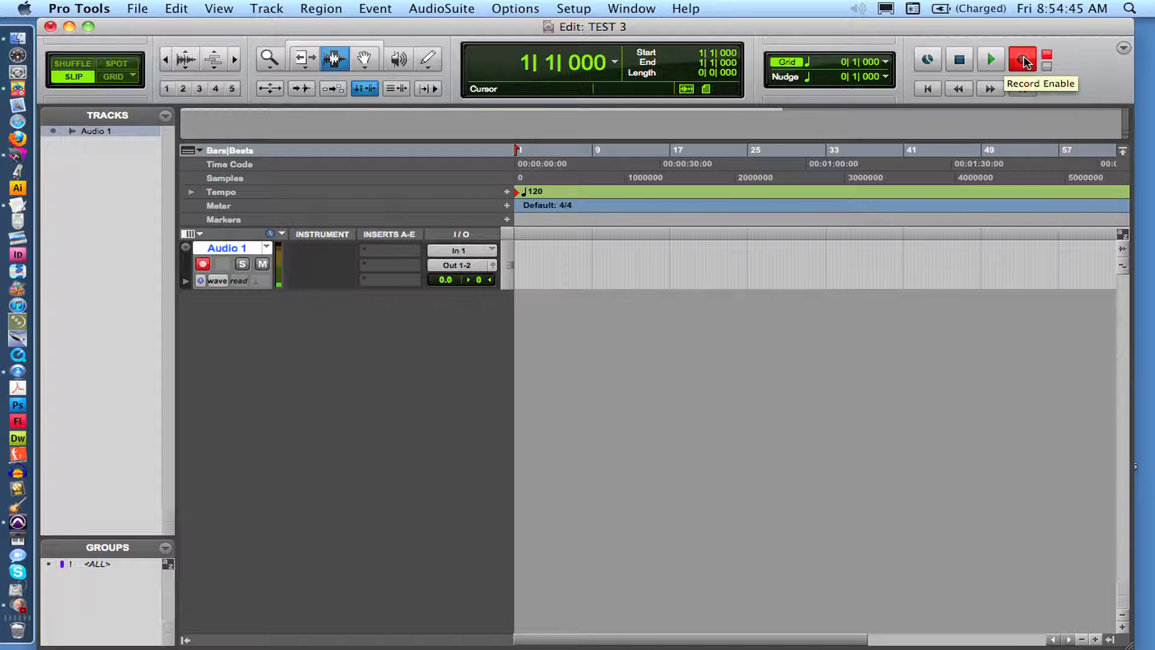
pyautogui.press('space')
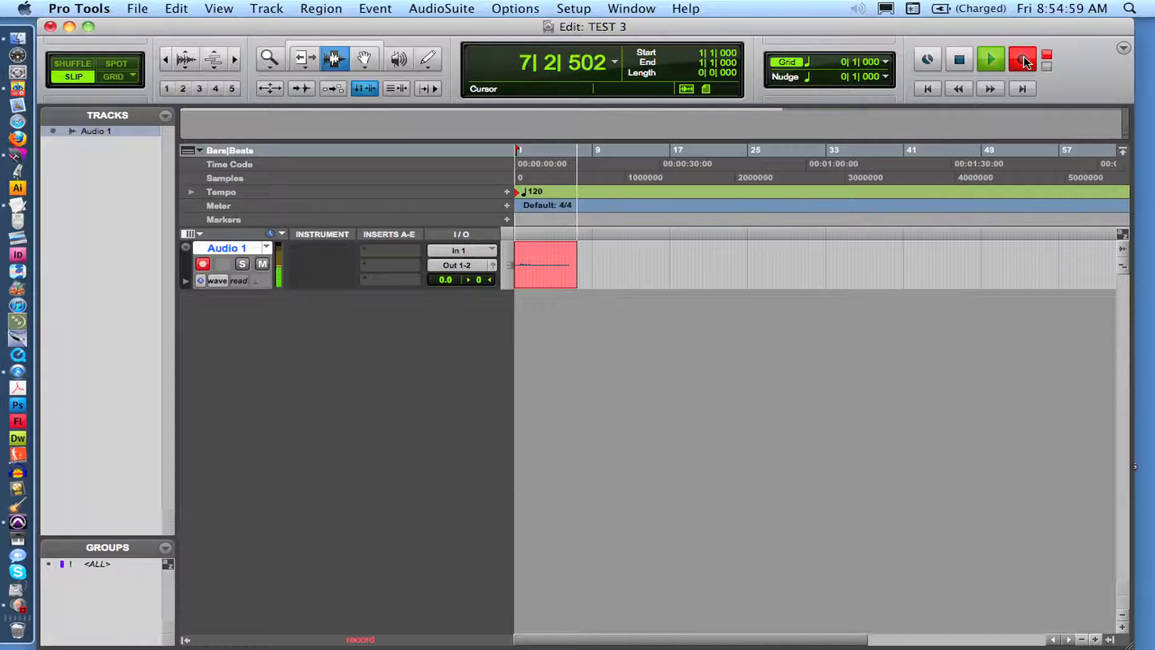
pyautogui.press('space')
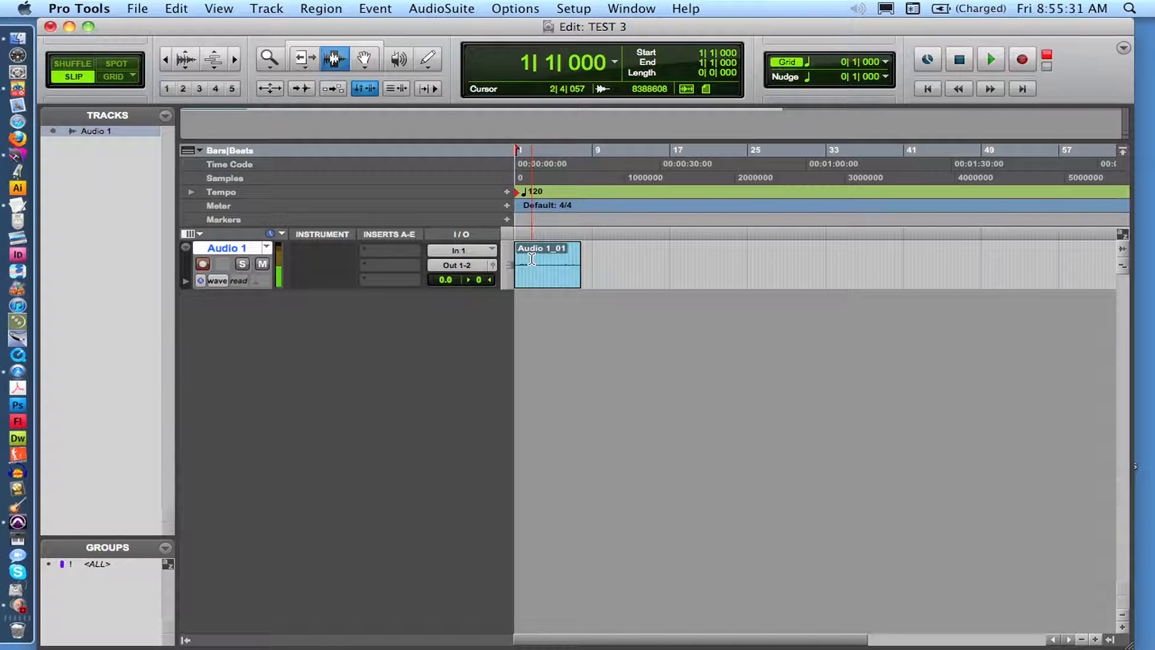
# Step: Switch the edit mode to Grid and keep the grid value at 1/4 note
pyautogui.click(112, 76)
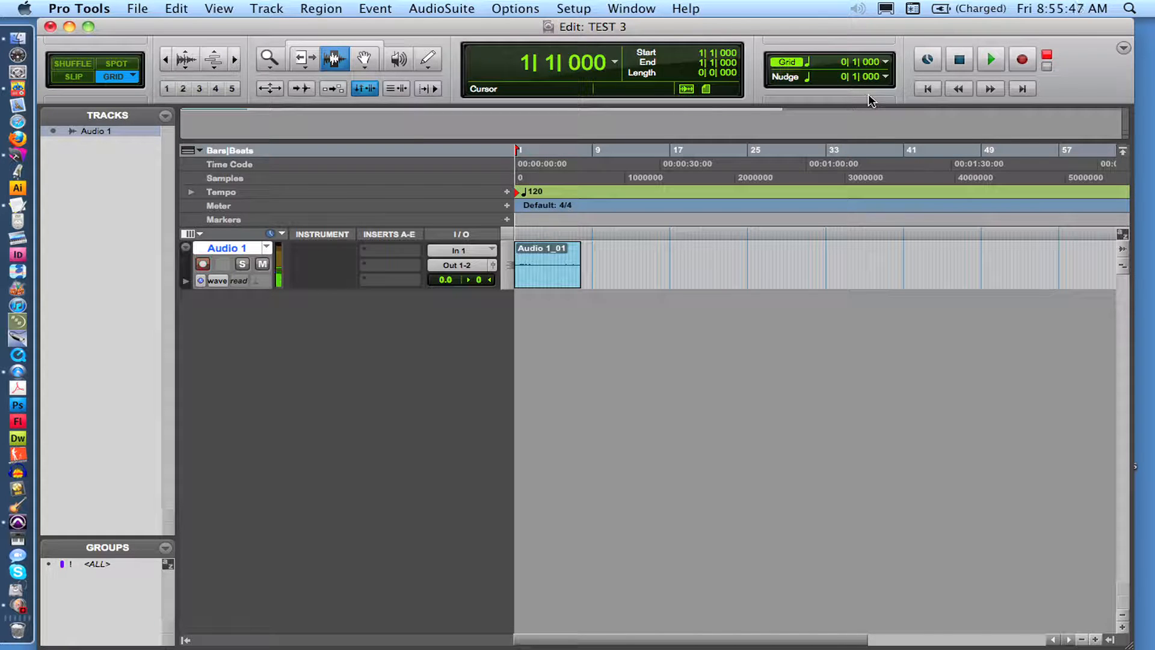
pyautogui.click(808, 63)
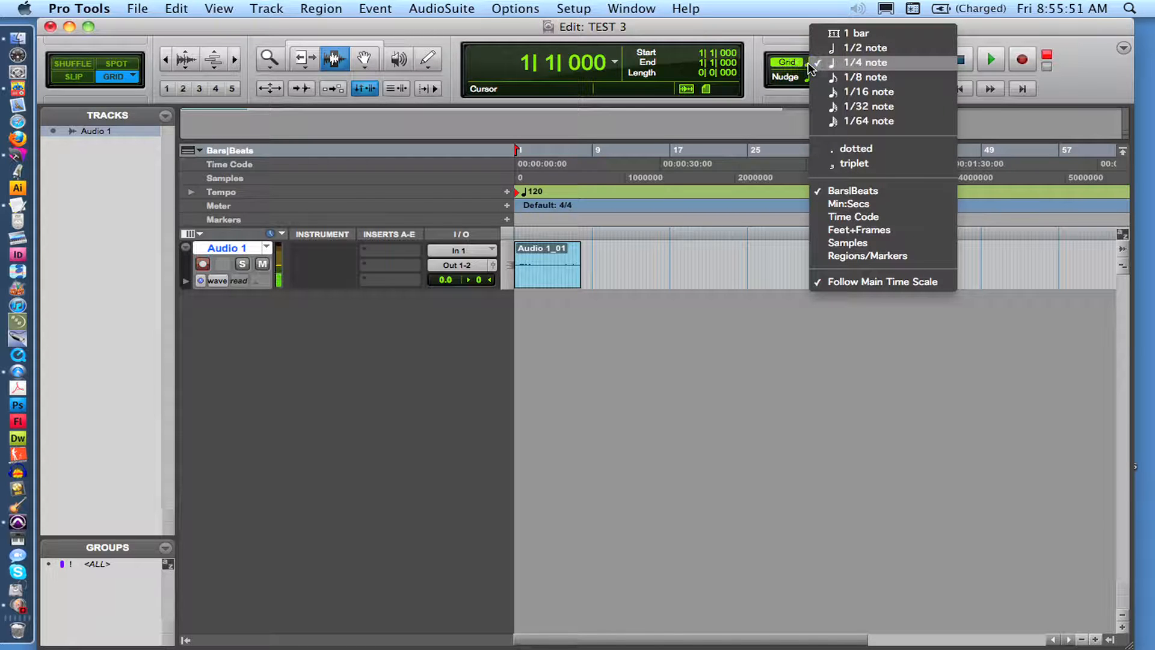
pyautogui.click(807, 62)
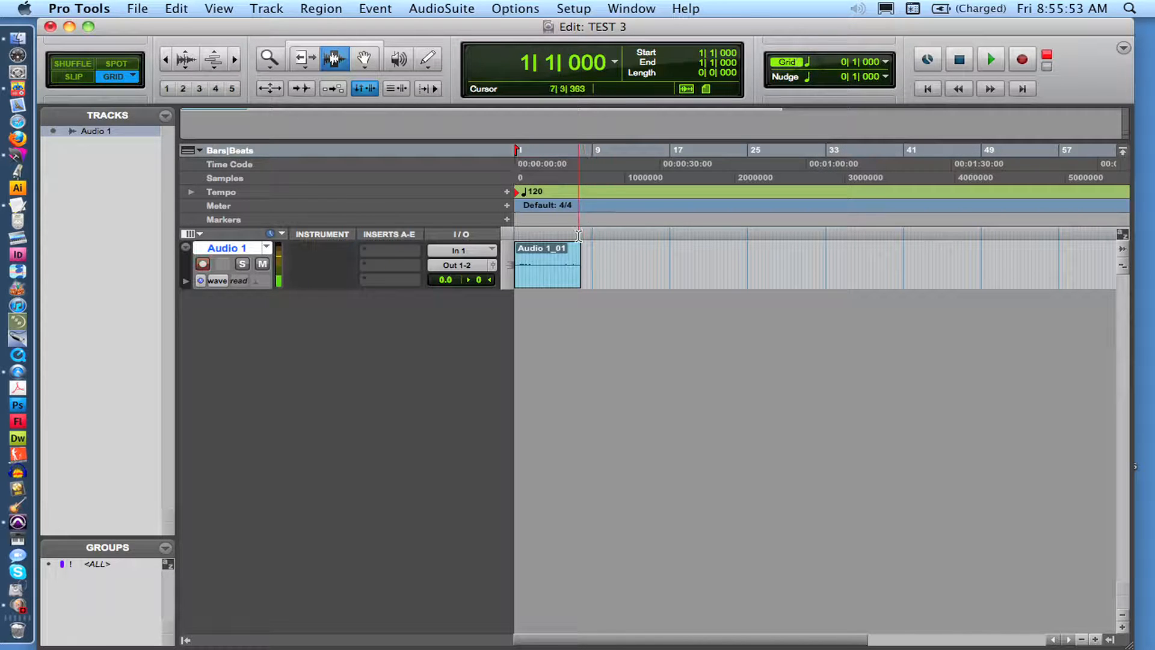
pyautogui.click(1095, 640)
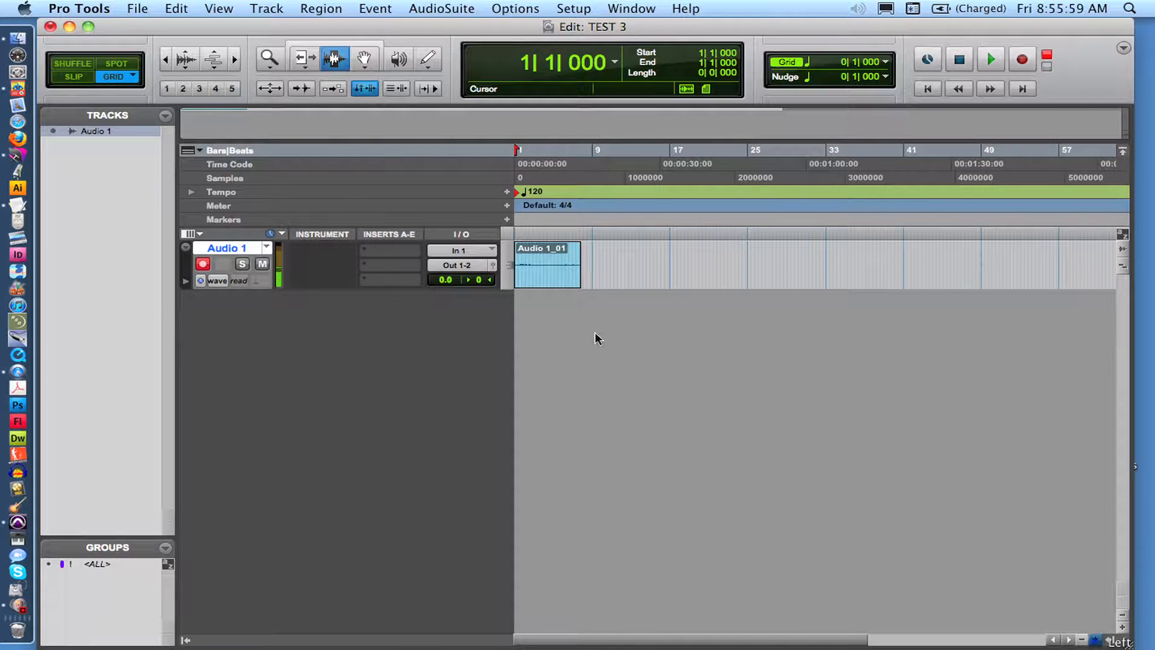
# Step: Place the edit cursor at 2|1|000 and move it to 3|4|000 on the timeline
pyautogui.click(1095, 639)
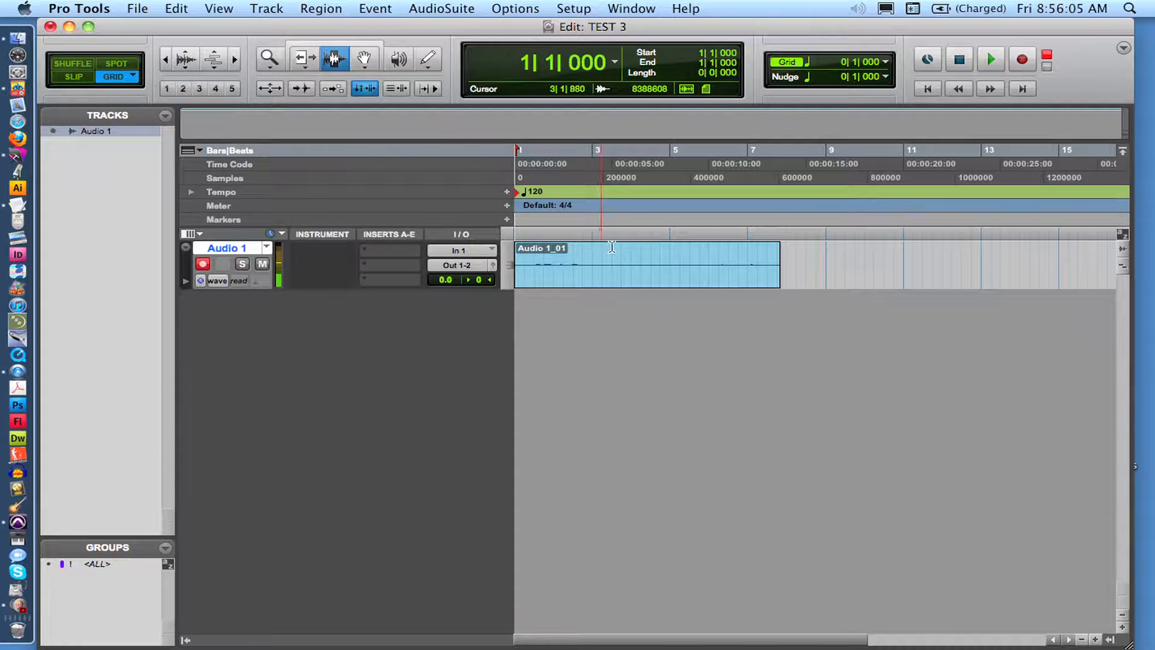
pyautogui.press('space')
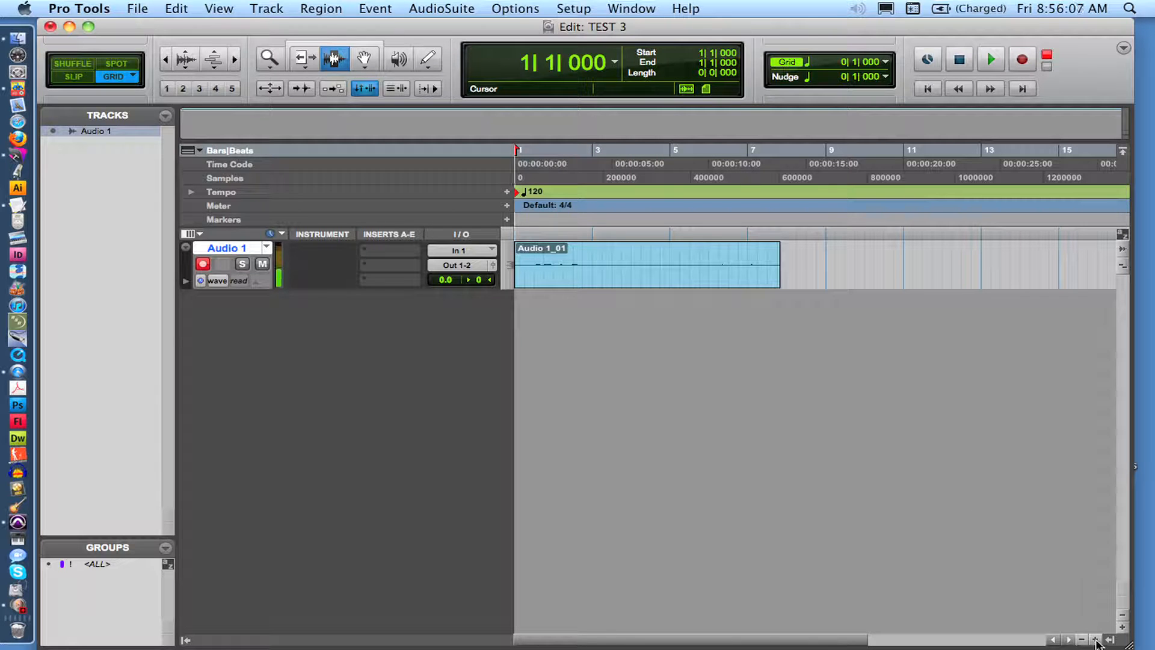
pyautogui.click(554, 151)
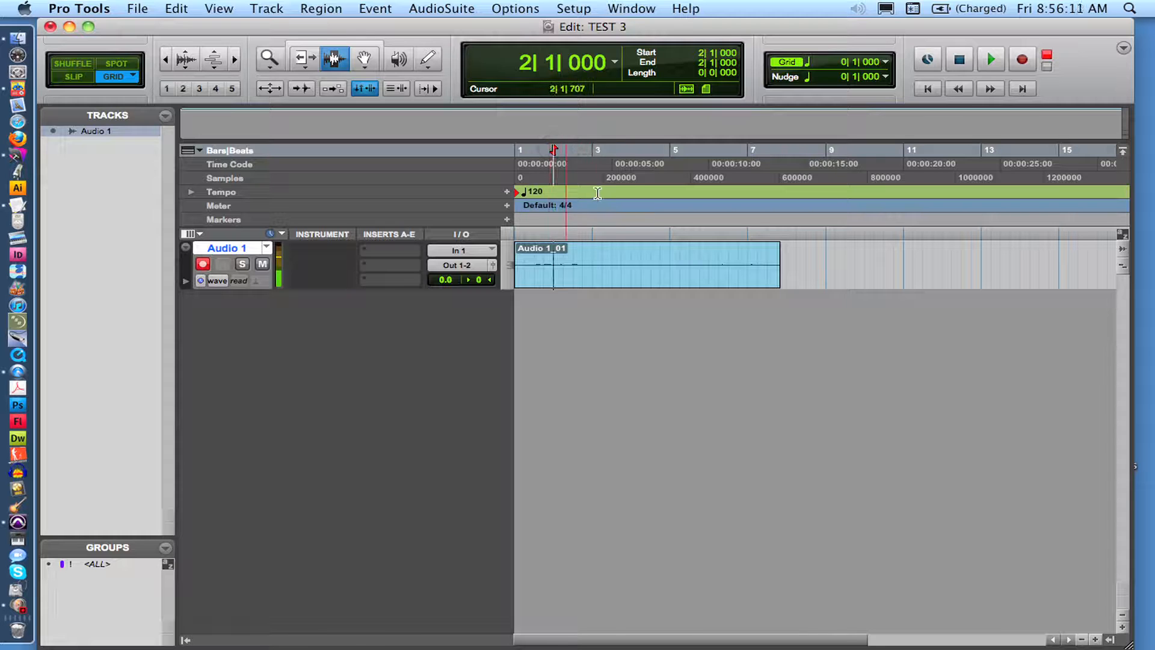
pyautogui.click(620, 161)
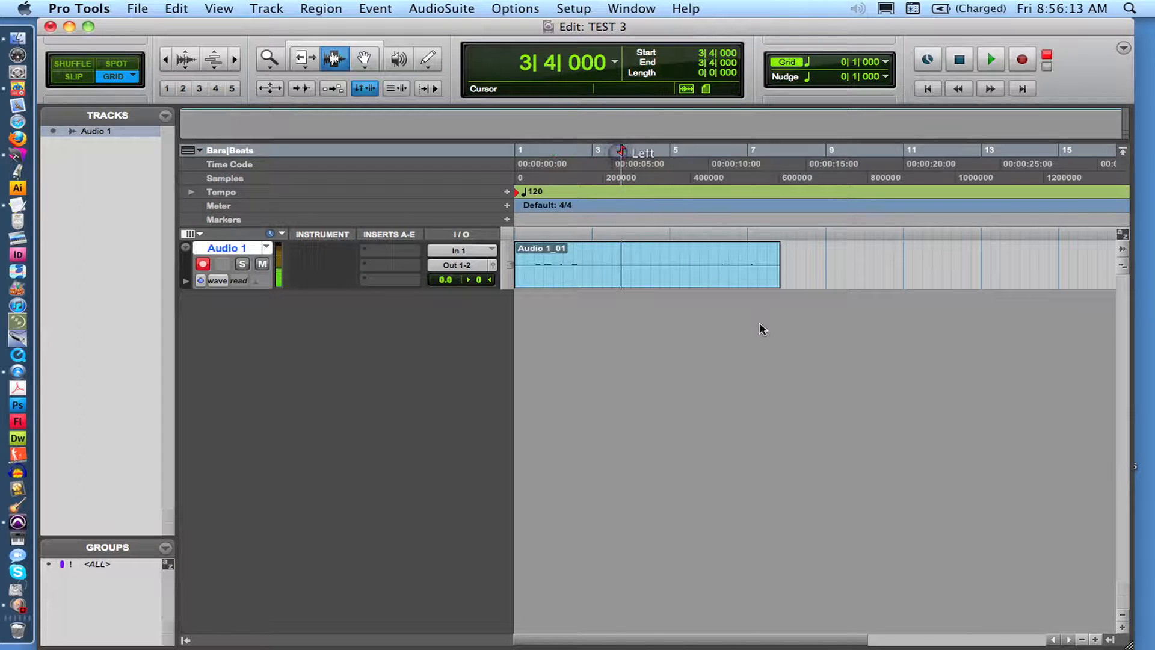
# Step: Delete the one-beat section of the Audio 1 take from 1|2|000 to 1|3|000
pyautogui.click(1095, 639)
pyautogui.click(1095, 639)
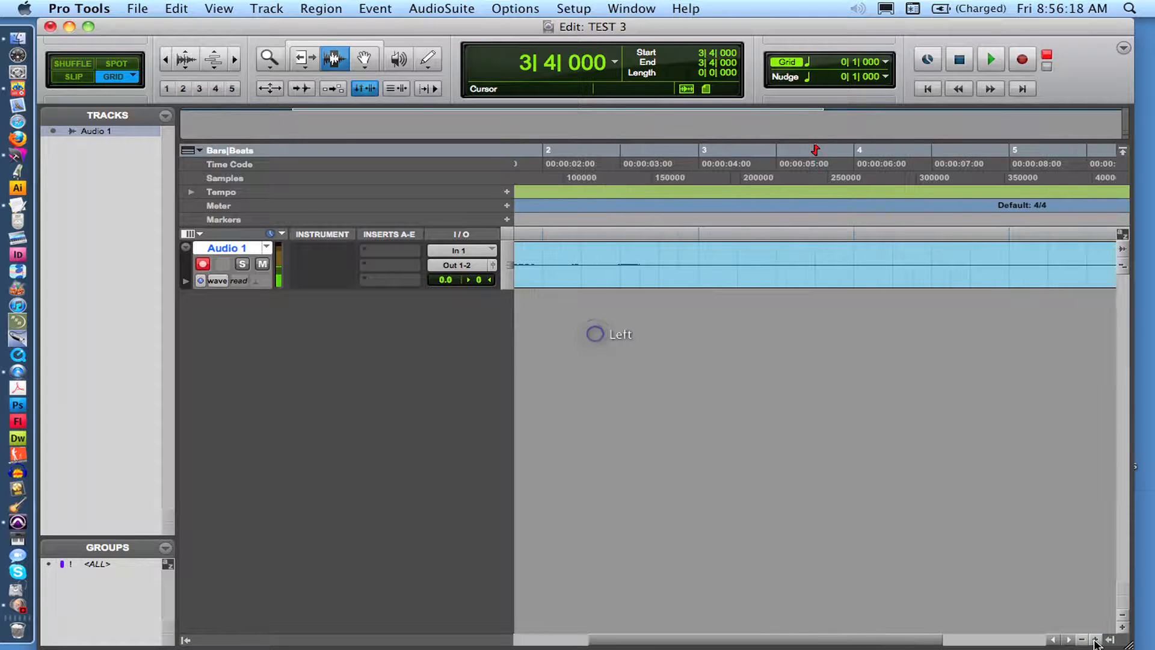
pyautogui.click(1095, 639)
pyautogui.click(1095, 639)
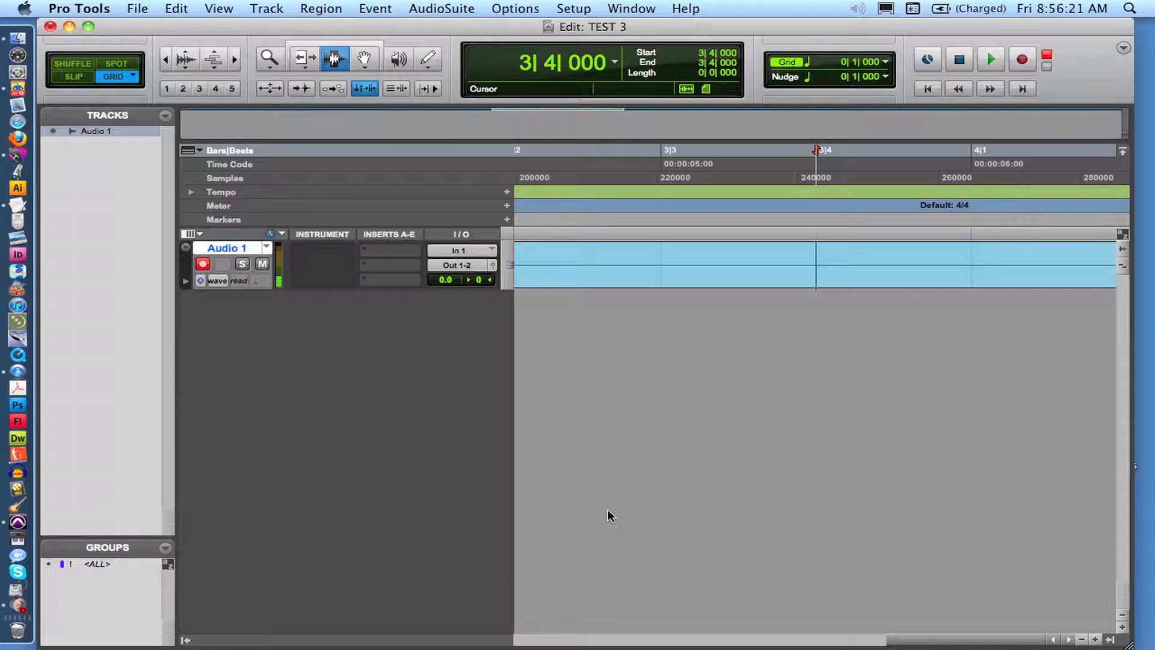
pyautogui.press('Return')
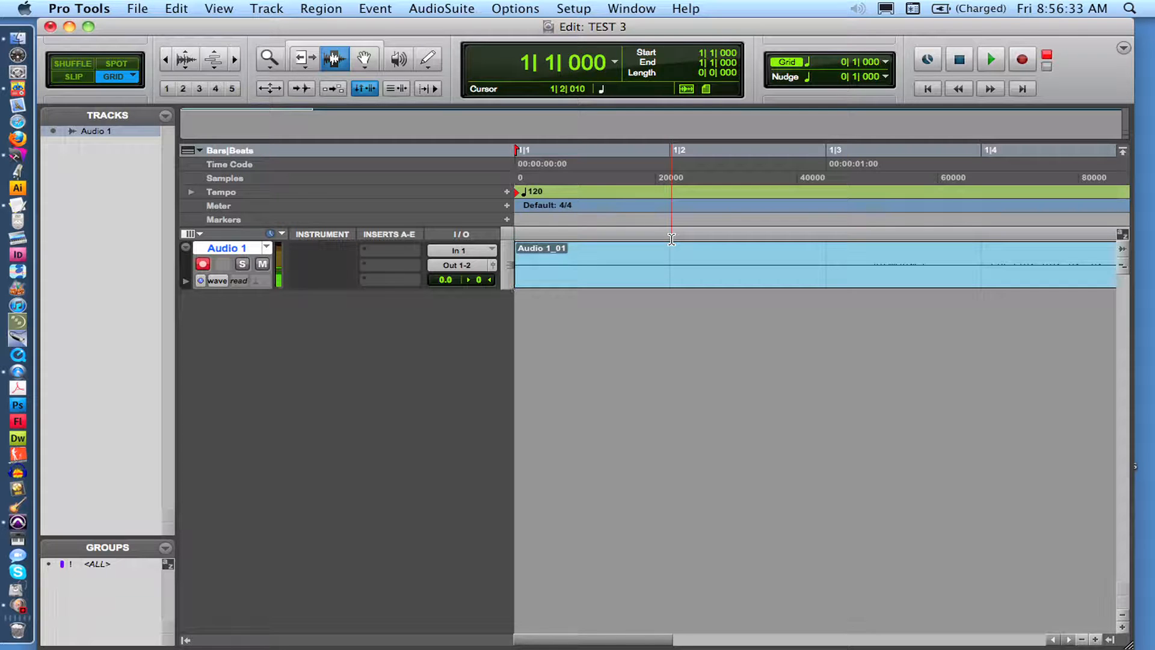
pyautogui.moveTo(671, 238); pyautogui.dragTo(761, 242)
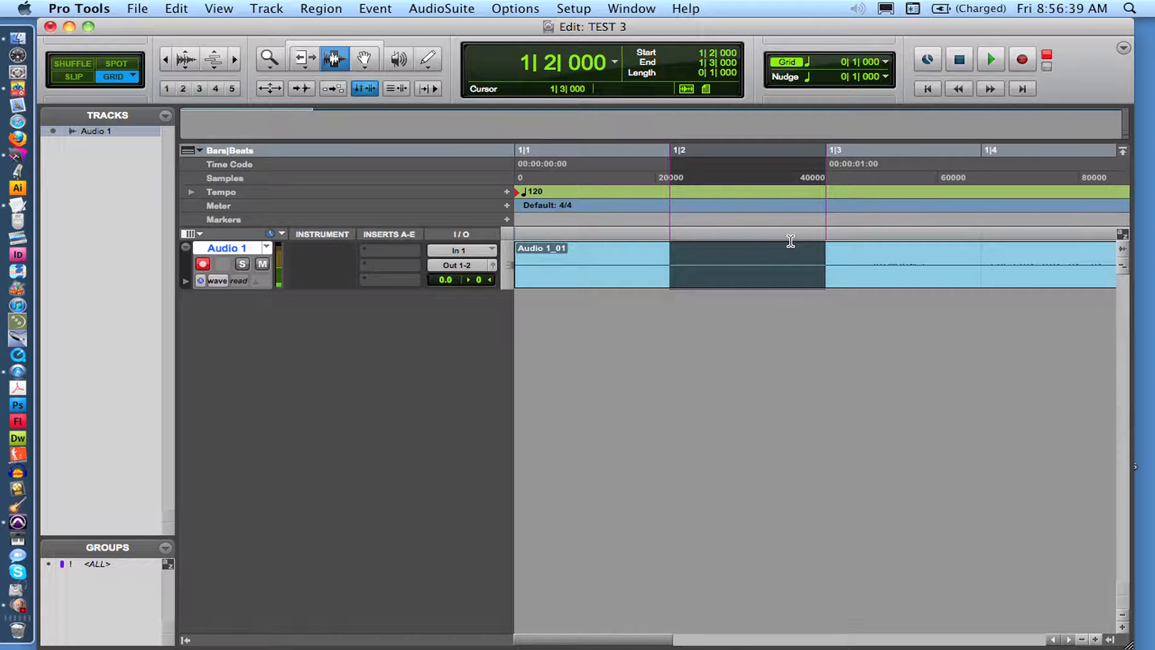
pyautogui.moveTo(791, 241); pyautogui.dragTo(791, 241)
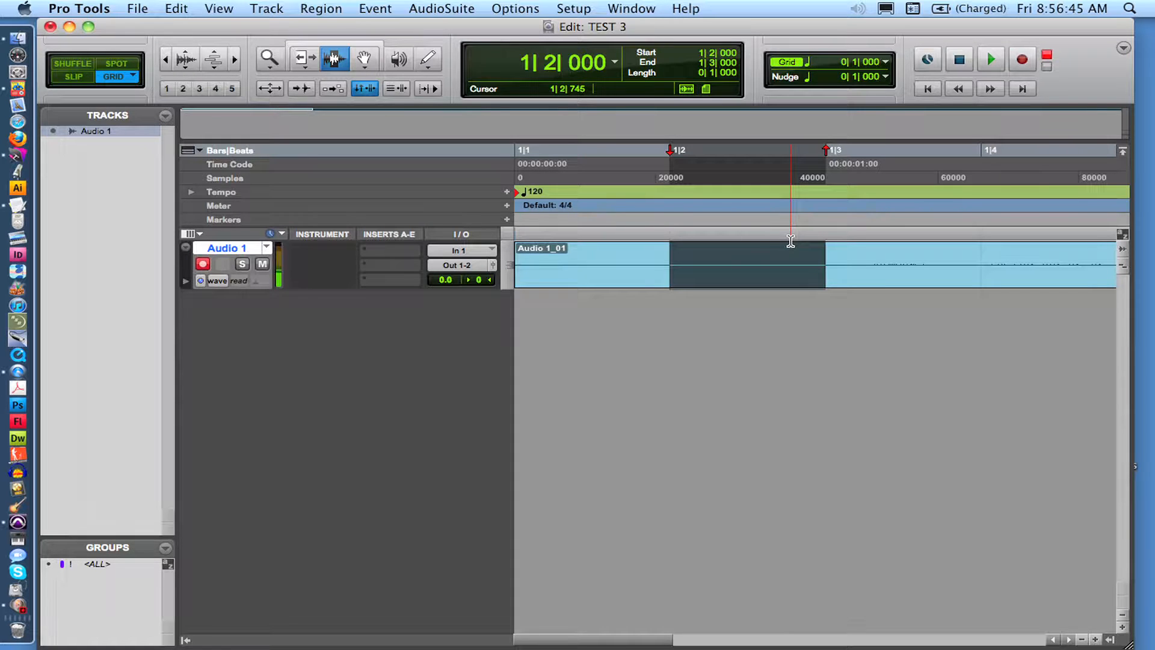
pyautogui.press('Delete')
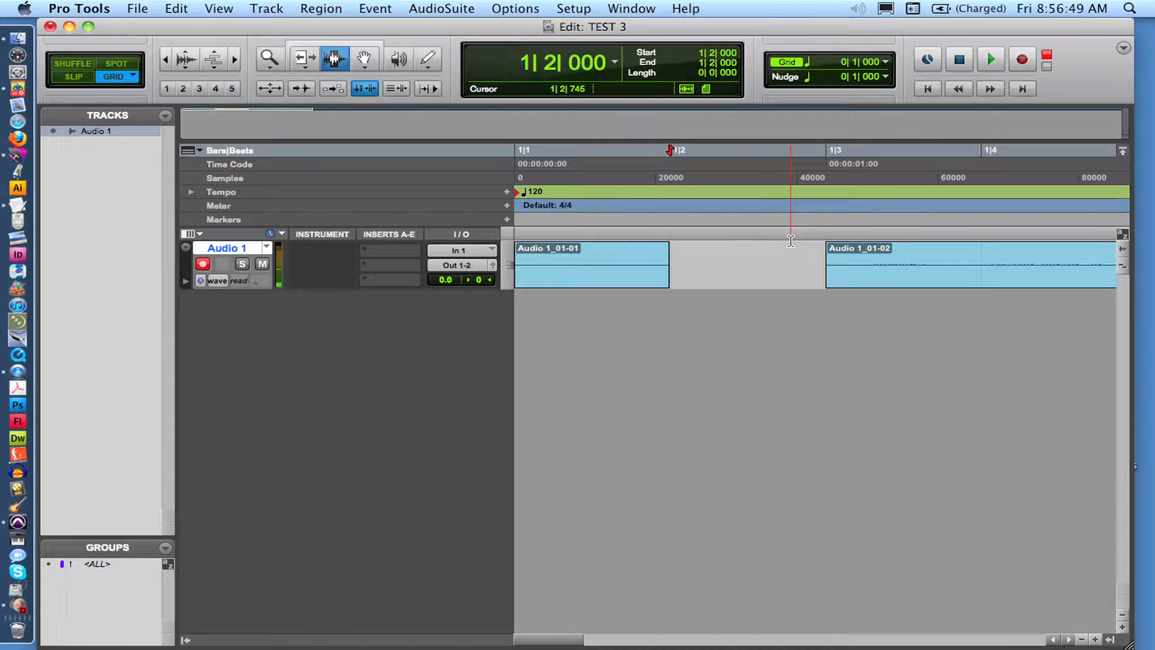
# Step: Undo the clearing of the one-beat section on Audio 1
pyautogui.click(178, 8)
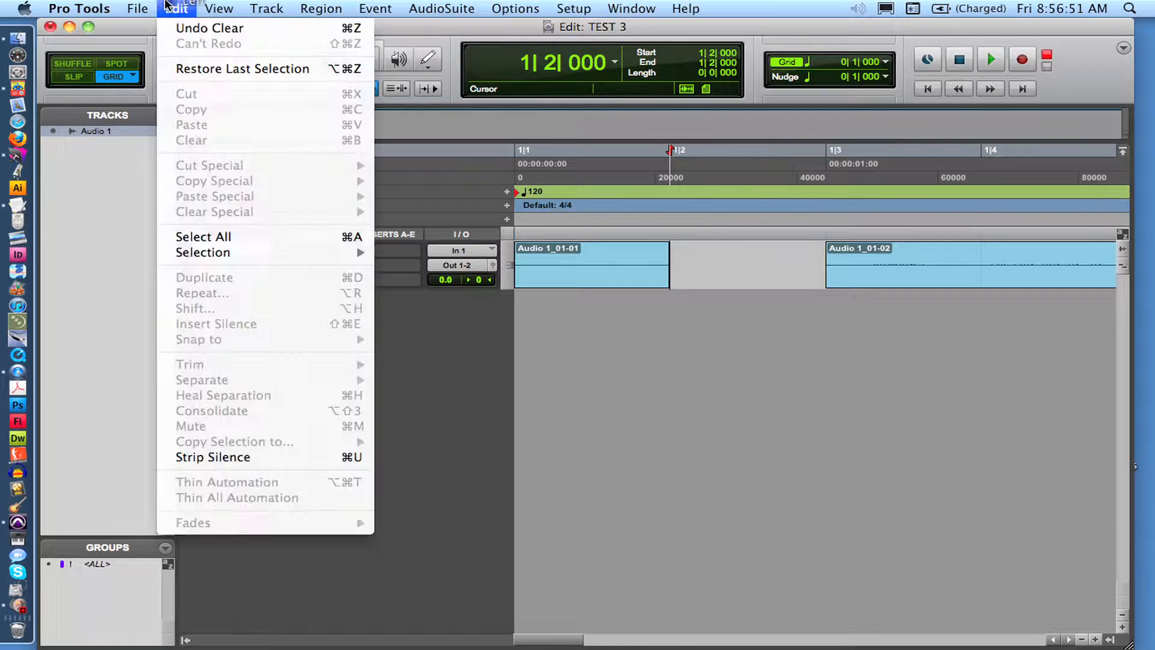
pyautogui.click(178, 29)
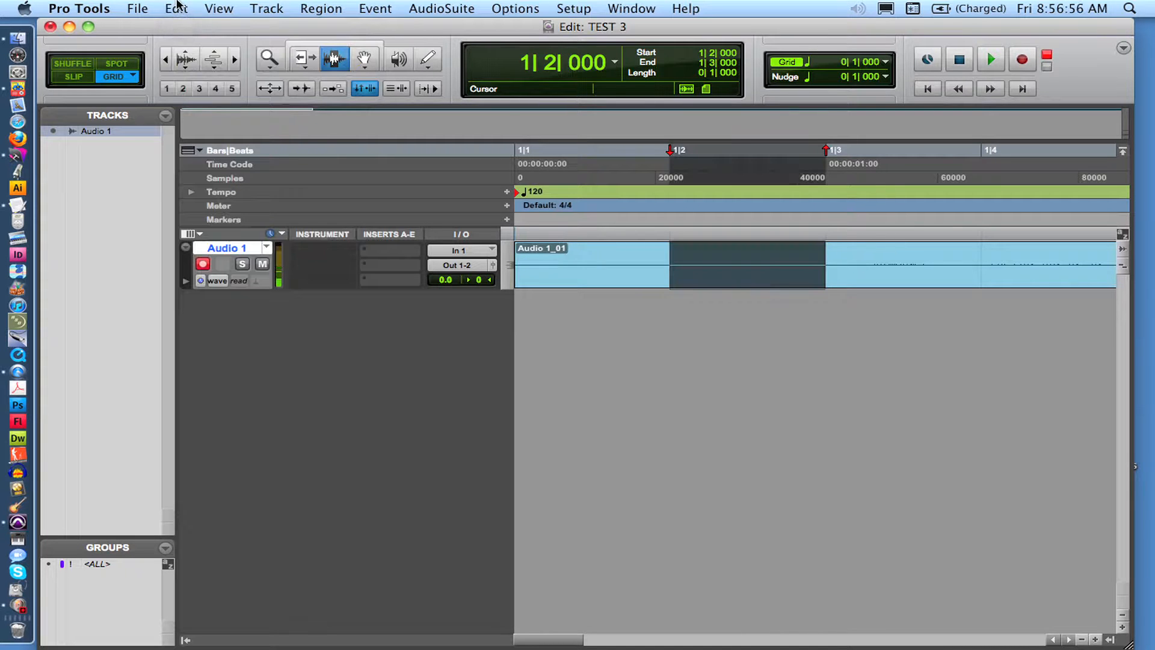
pyautogui.click(177, 7)
pyautogui.click(176, 4)
# Step: Create one new stereo instrument track with its timebase in Ticks
pyautogui.click(282, 8)
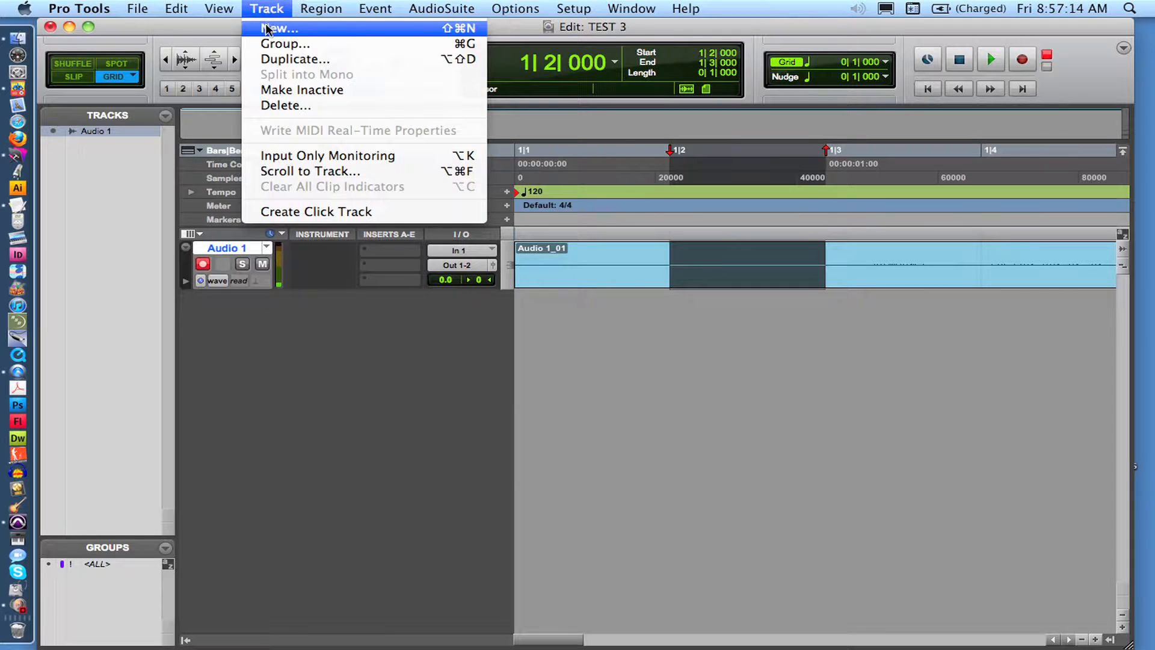
pyautogui.click(268, 29)
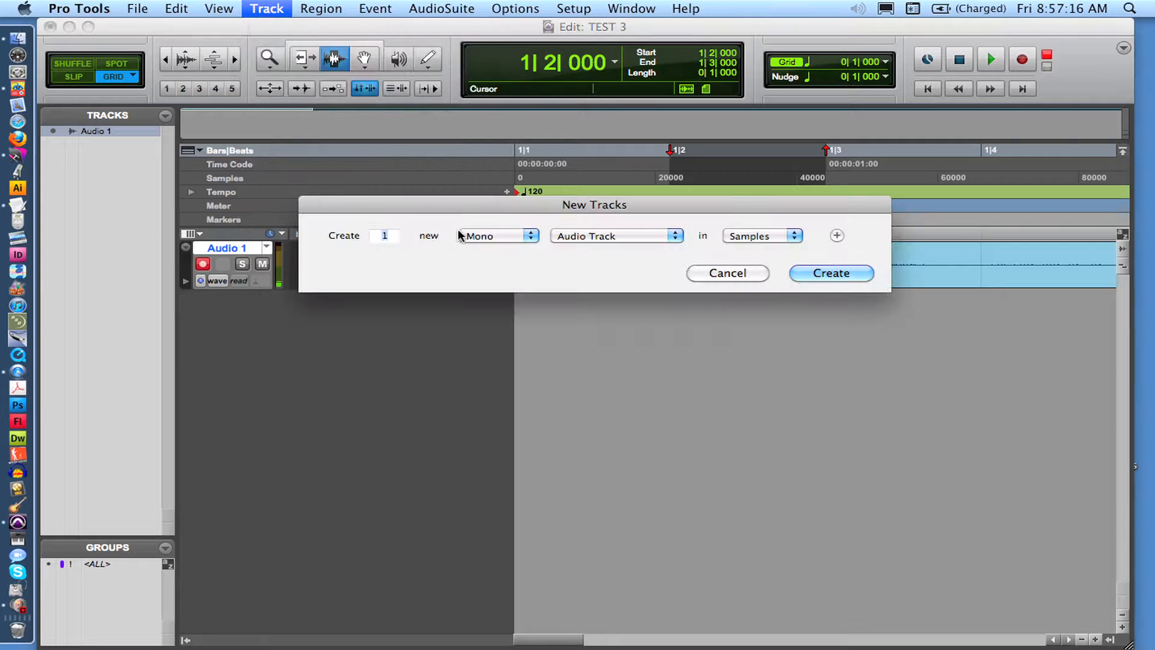
pyautogui.click(490, 236)
pyautogui.click(507, 251)
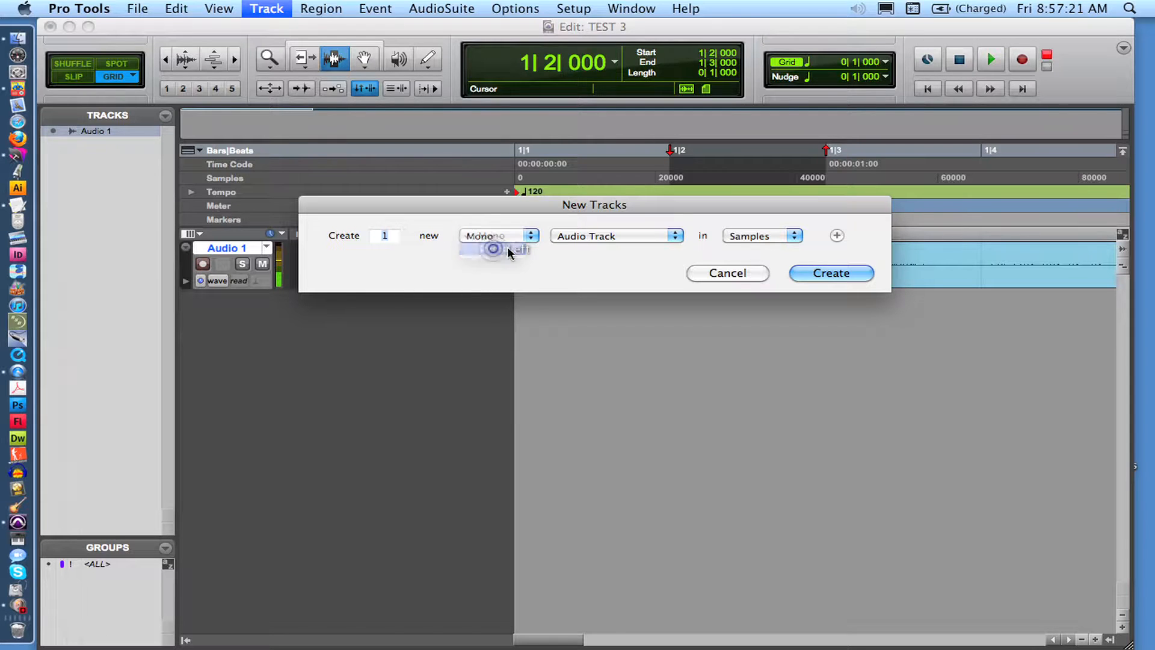
pyautogui.click(581, 236)
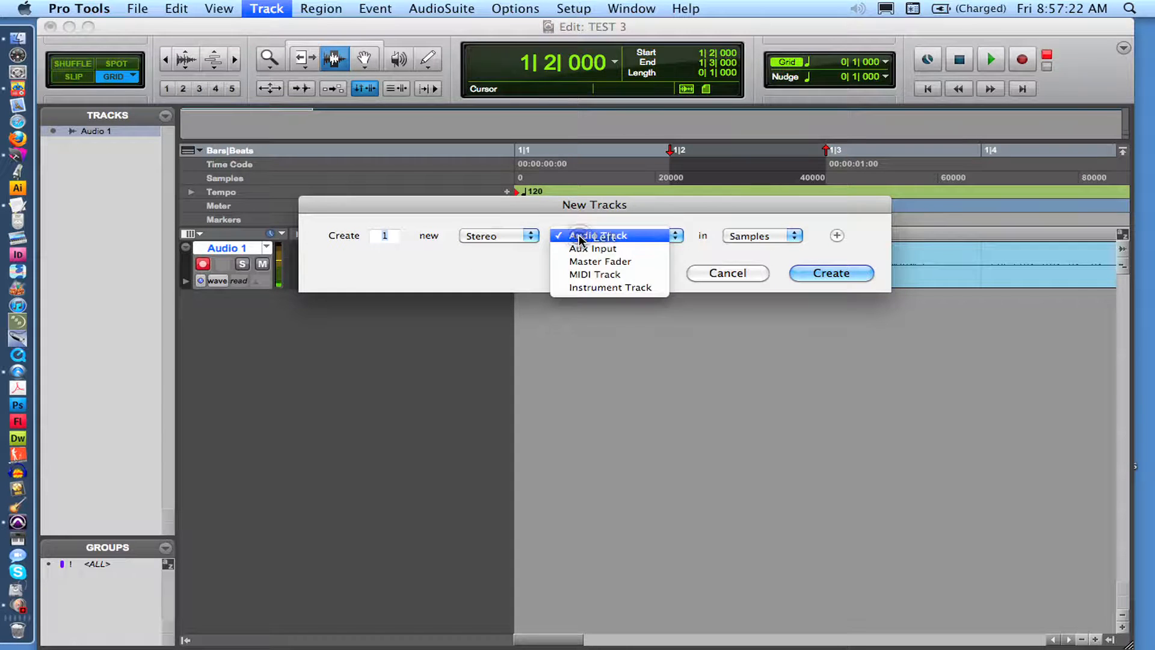
pyautogui.click(594, 287)
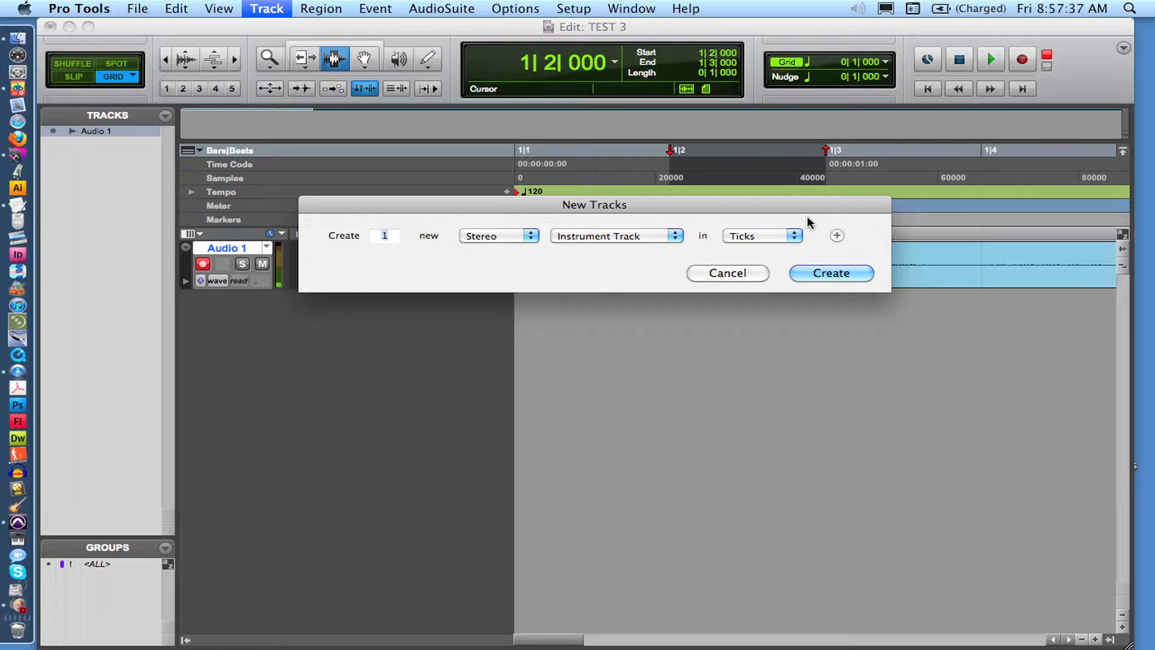
pyautogui.click(831, 274)
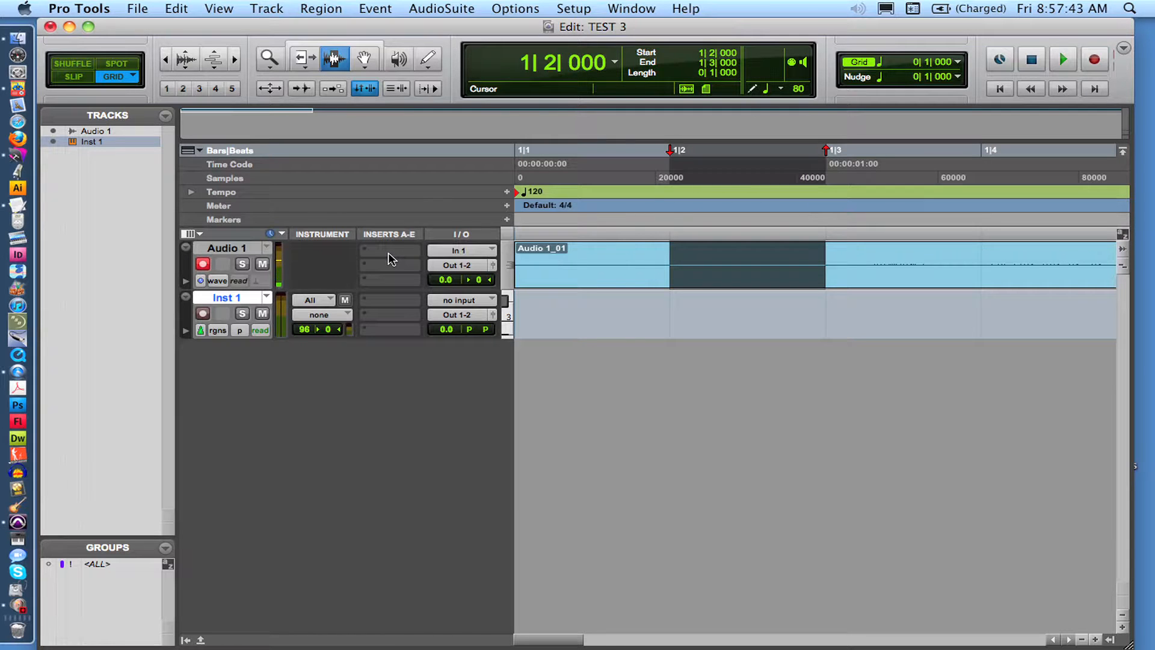
pyautogui.click(403, 235)
pyautogui.click(190, 236)
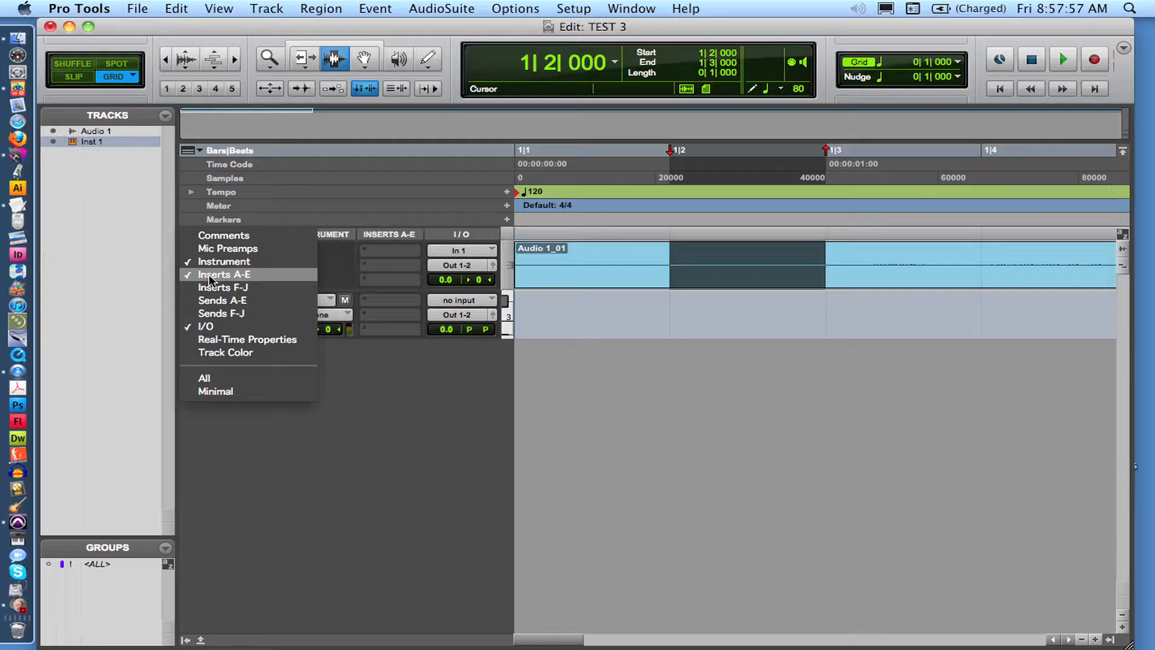
pyautogui.click(143, 194)
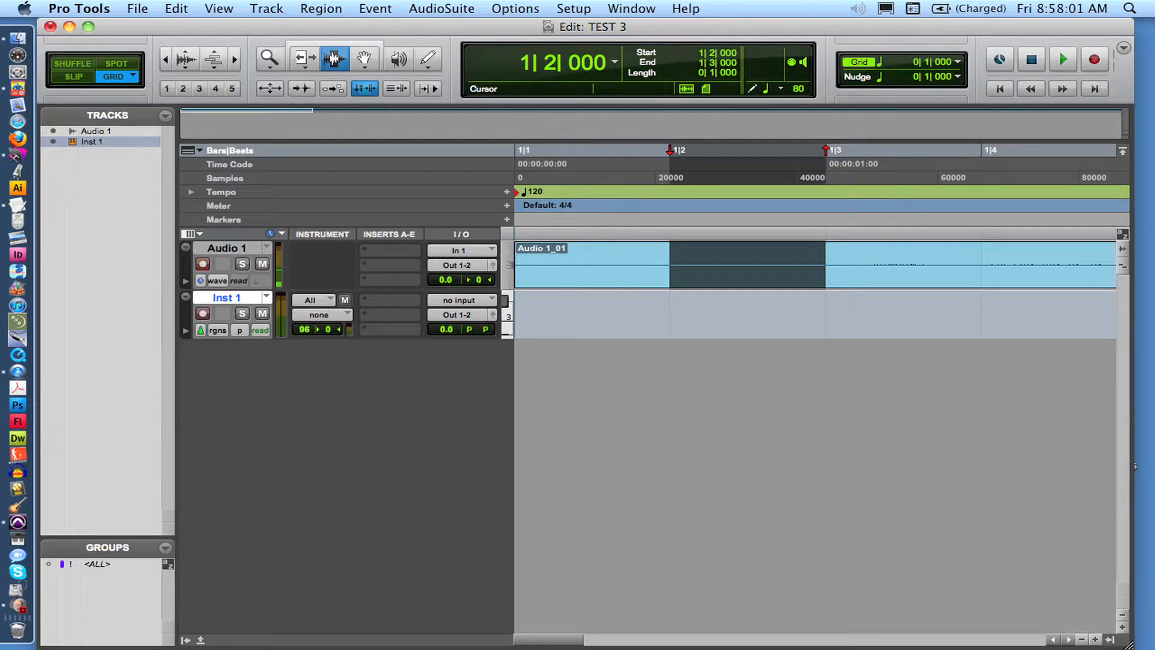
pyautogui.press('super+Tab')
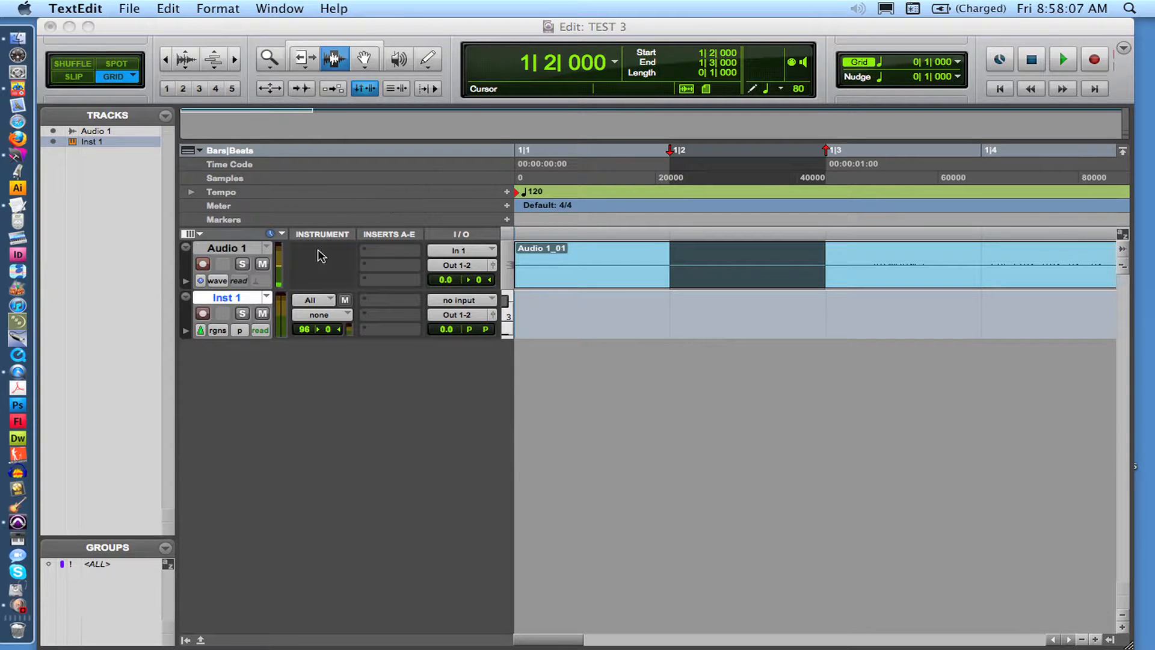
pyautogui.click(244, 252)
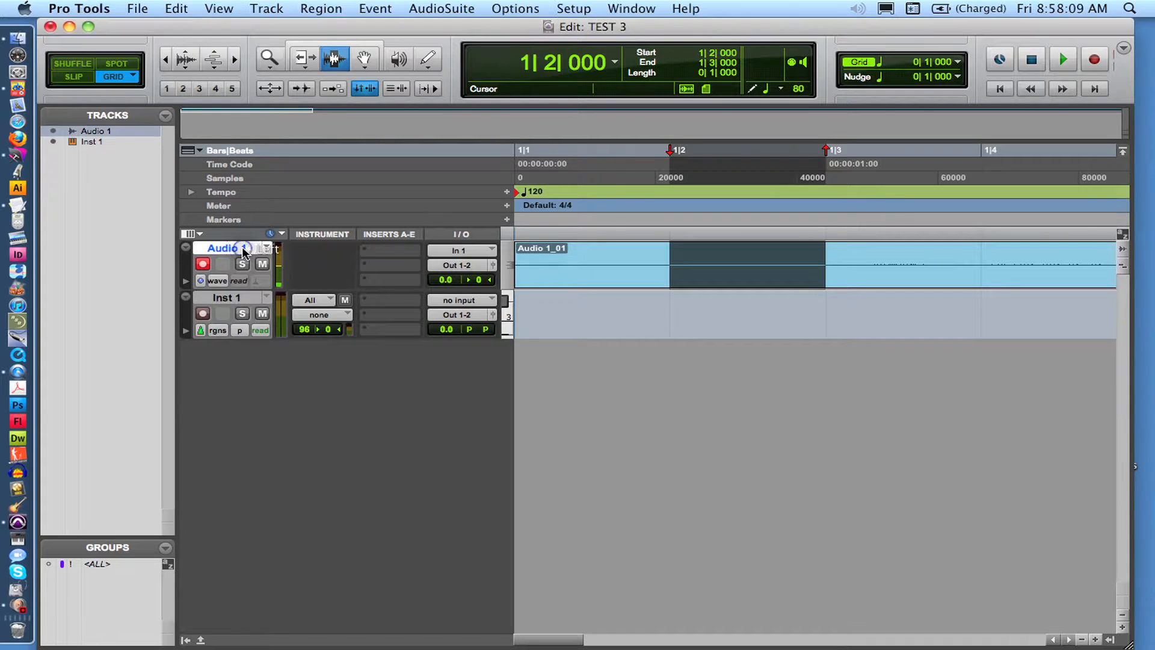
pyautogui.click(234, 299)
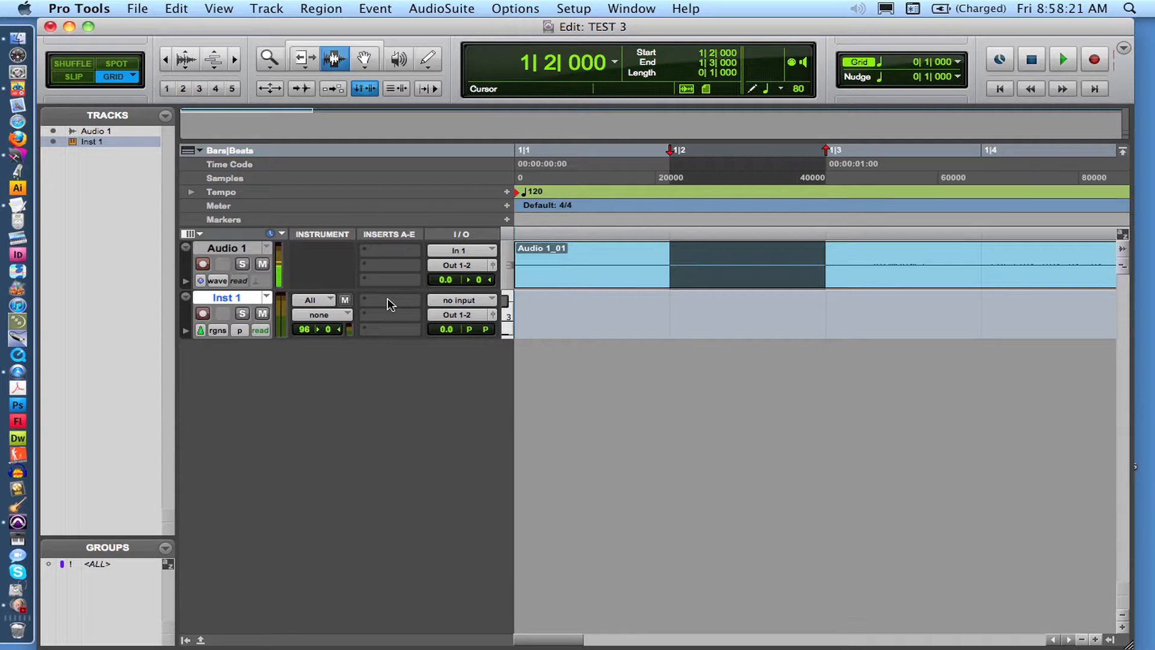
pyautogui.click(391, 250)
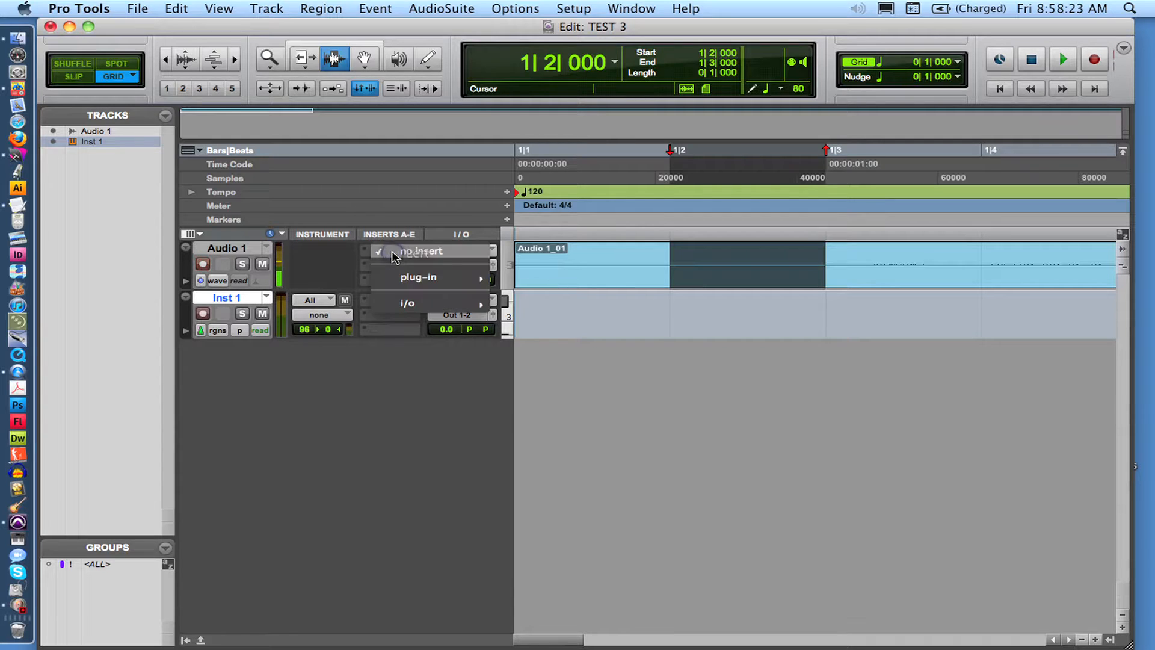
pyautogui.click(329, 256)
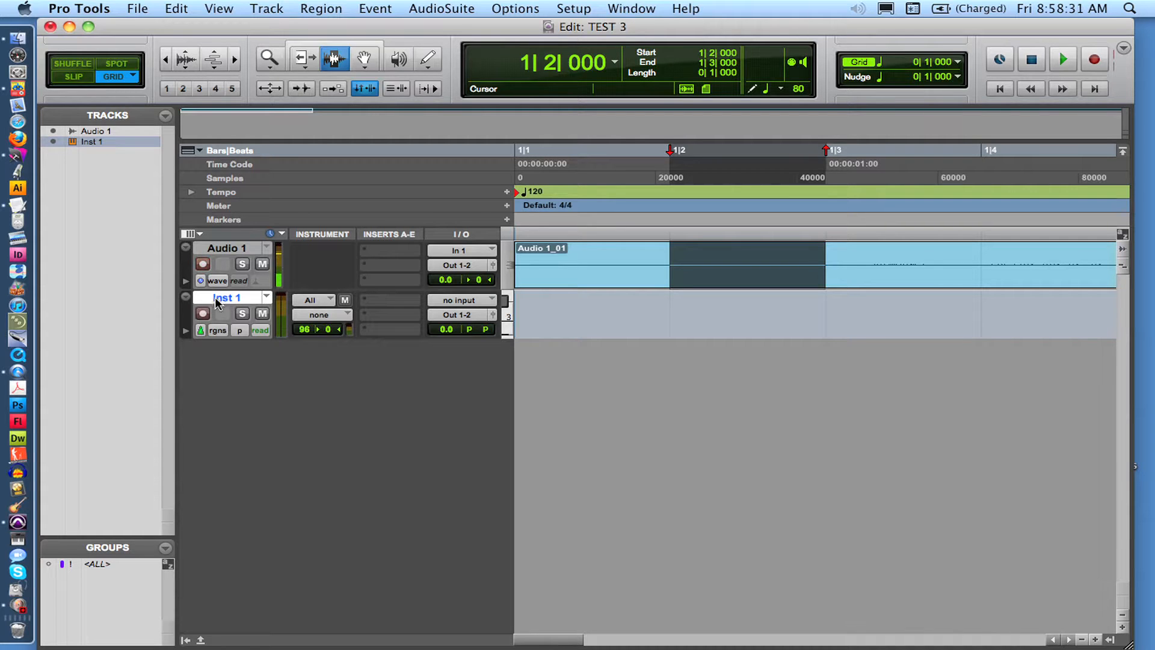
# Step: Insert the multichannel instrument plug-in Boom (stereo) in the first insert slot of the Inst 1 track
pyautogui.click(381, 299)
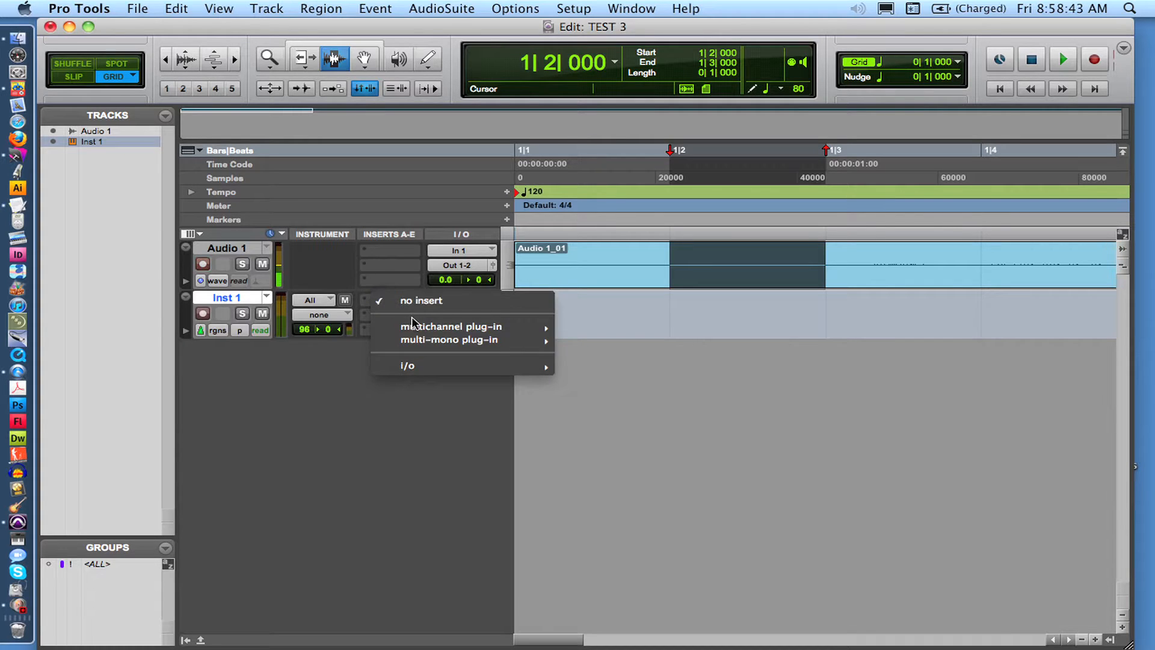
pyautogui.moveTo(420, 328)
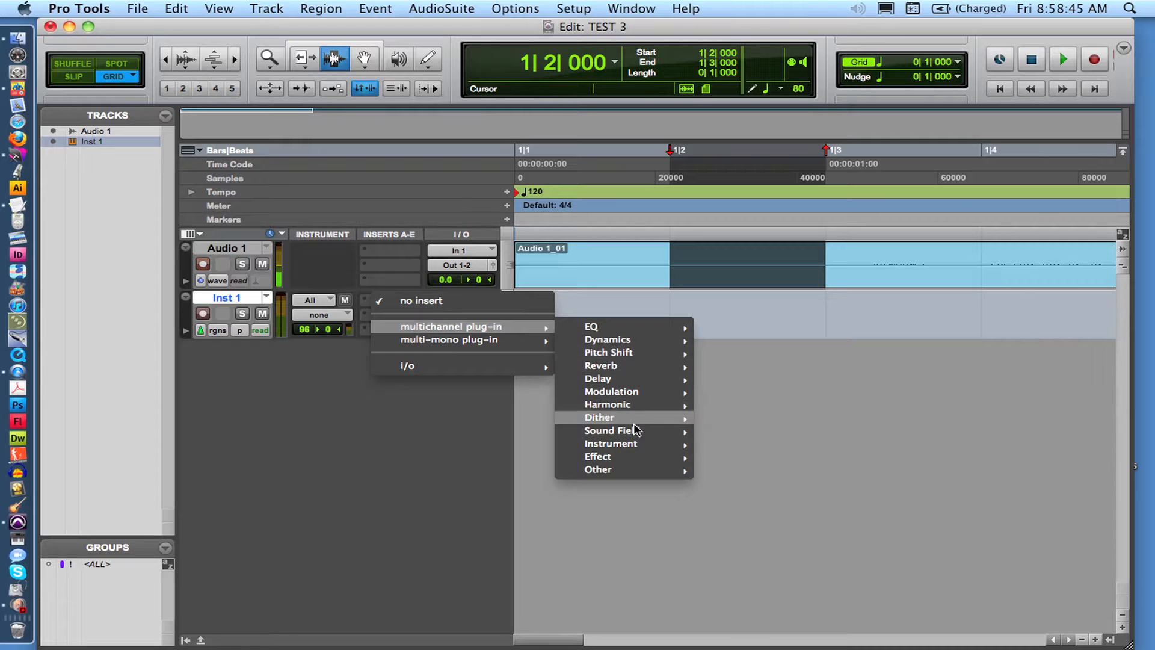
pyautogui.moveTo(635, 444)
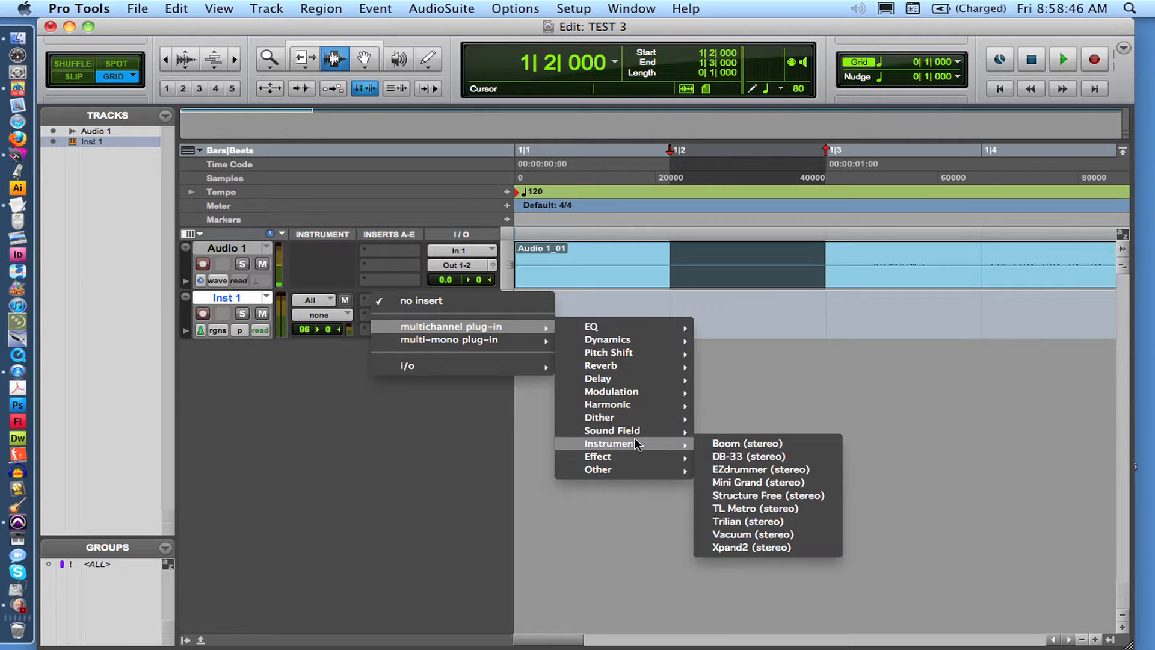
pyautogui.click(717, 448)
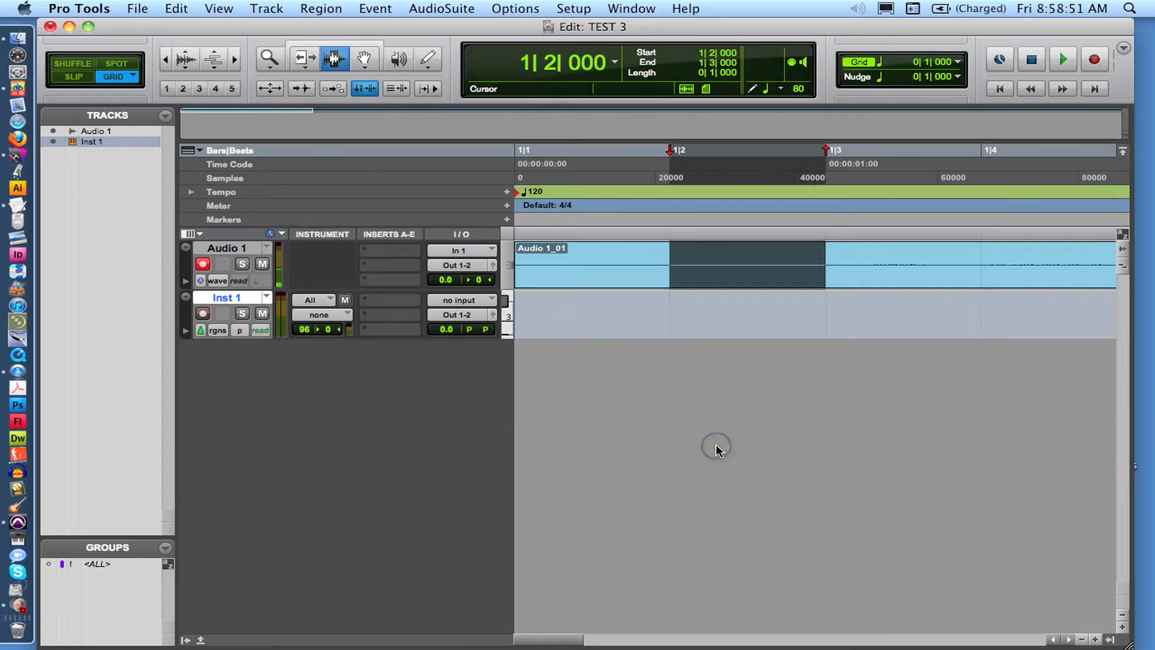